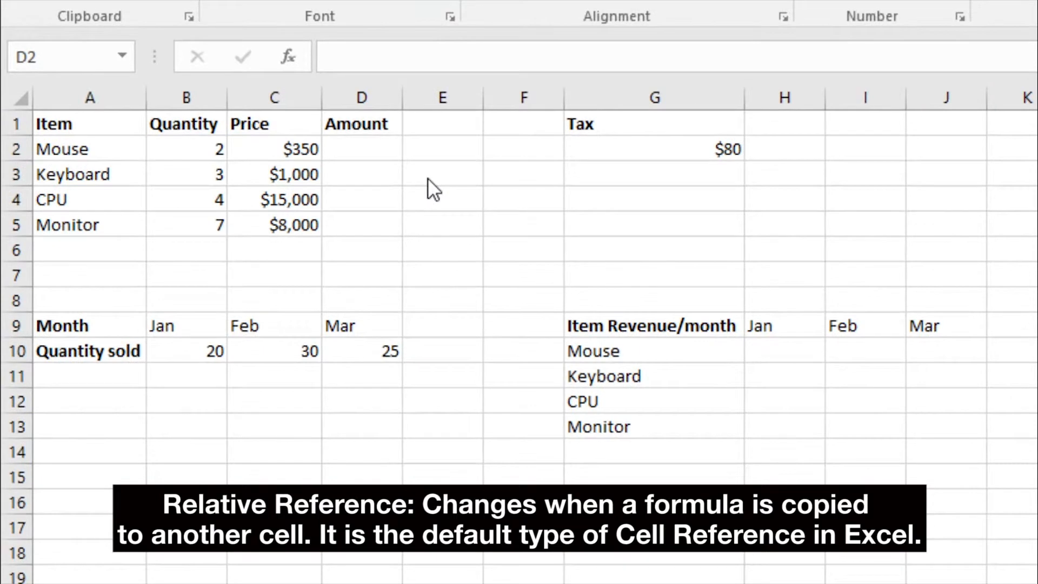
- Enter the formula =B2*C2 in cell D2 to calculate the mouse's amount from its quantity and price
left_click(375, 152)
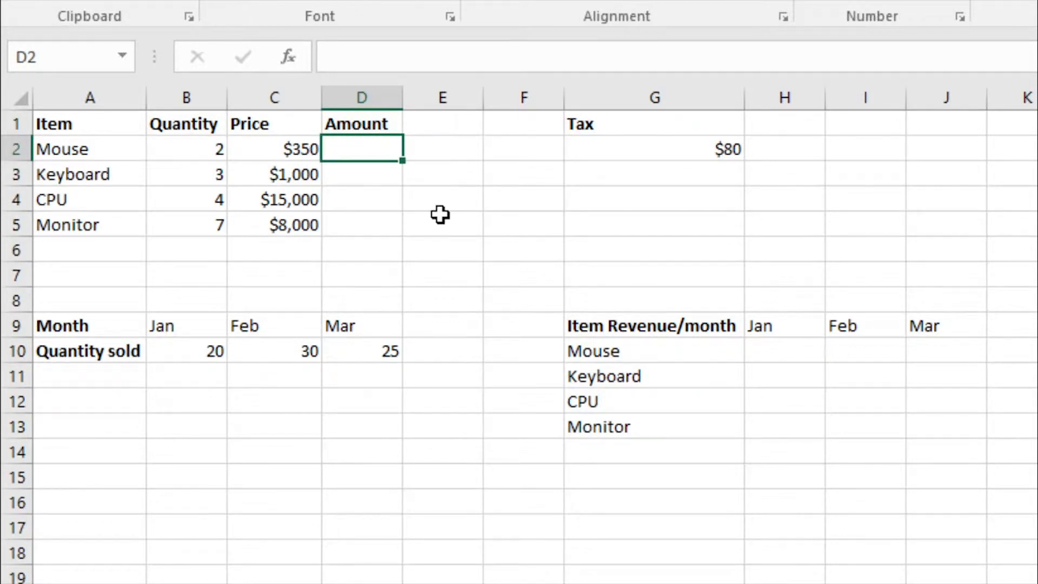
type("=")
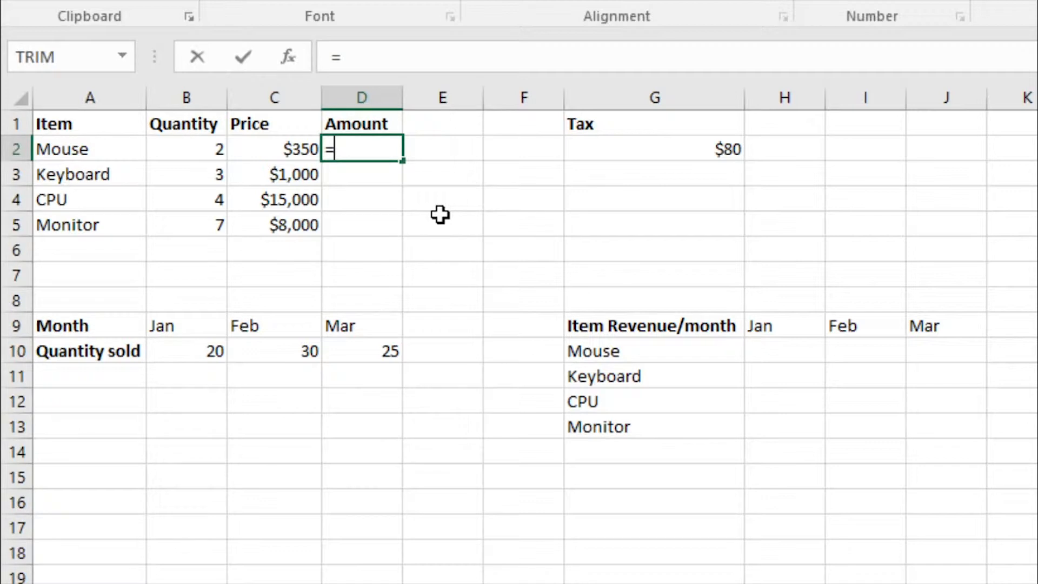
left_click(197, 150)
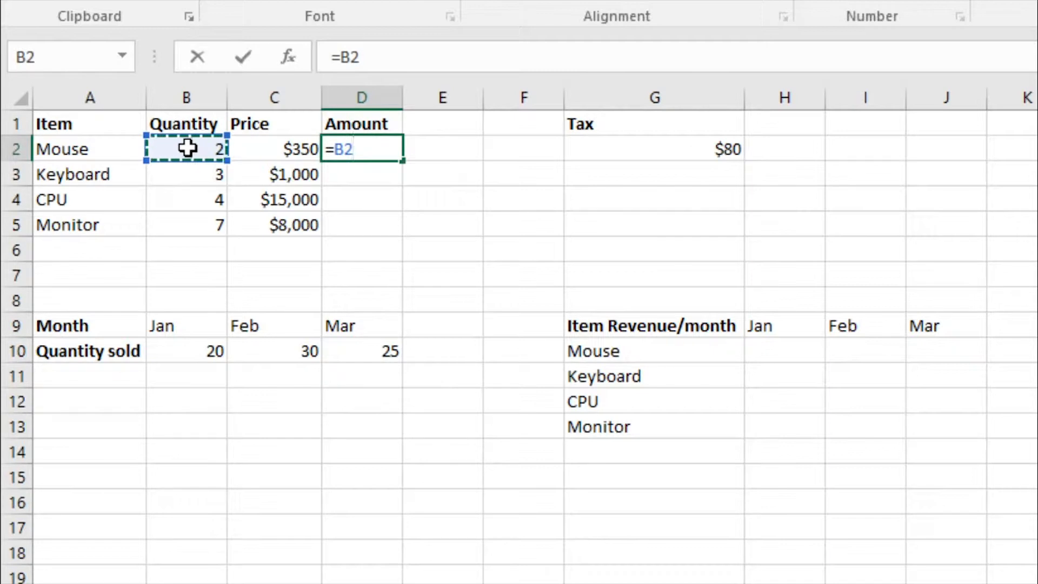
type("*")
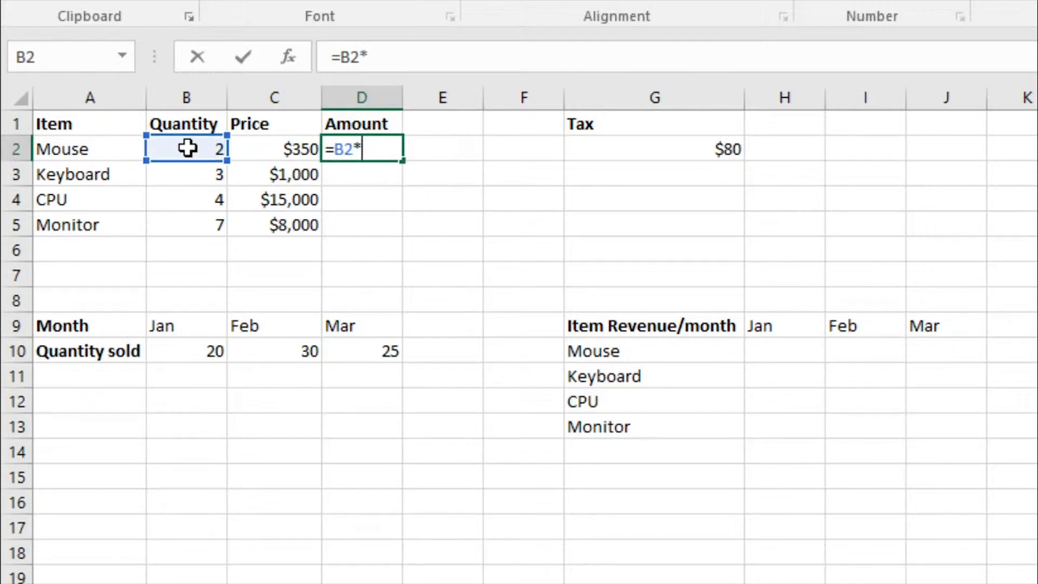
left_click(251, 140)
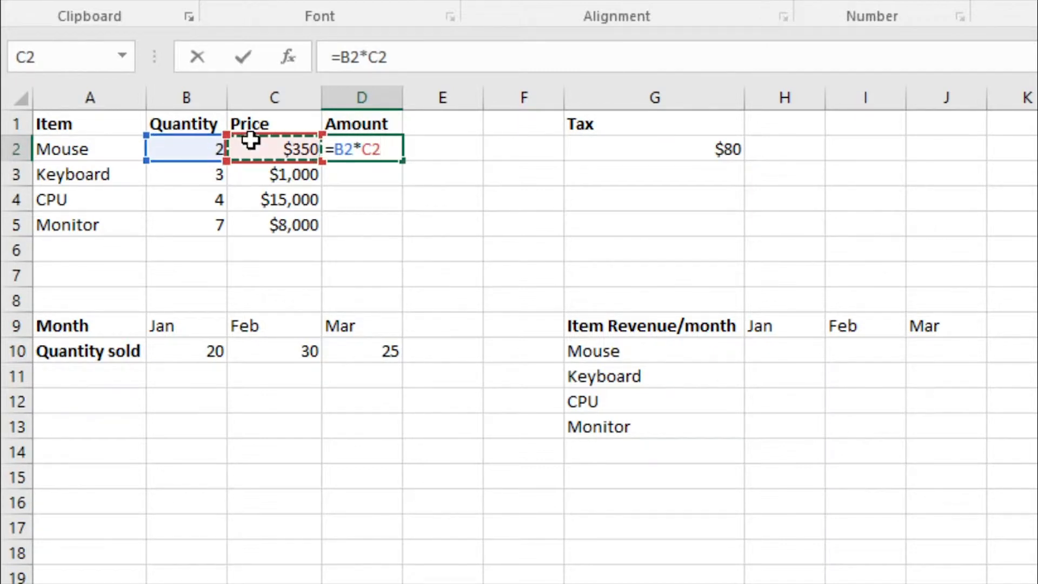
key("Return")
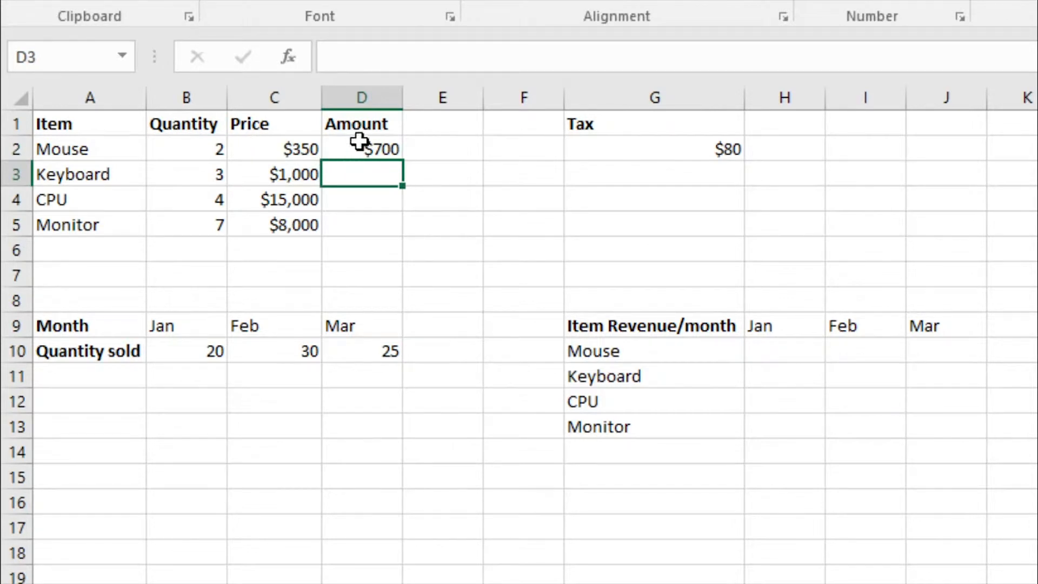
- Check which cells the formula in D2 refers to and copy the formula down through D5
left_click(359, 142)
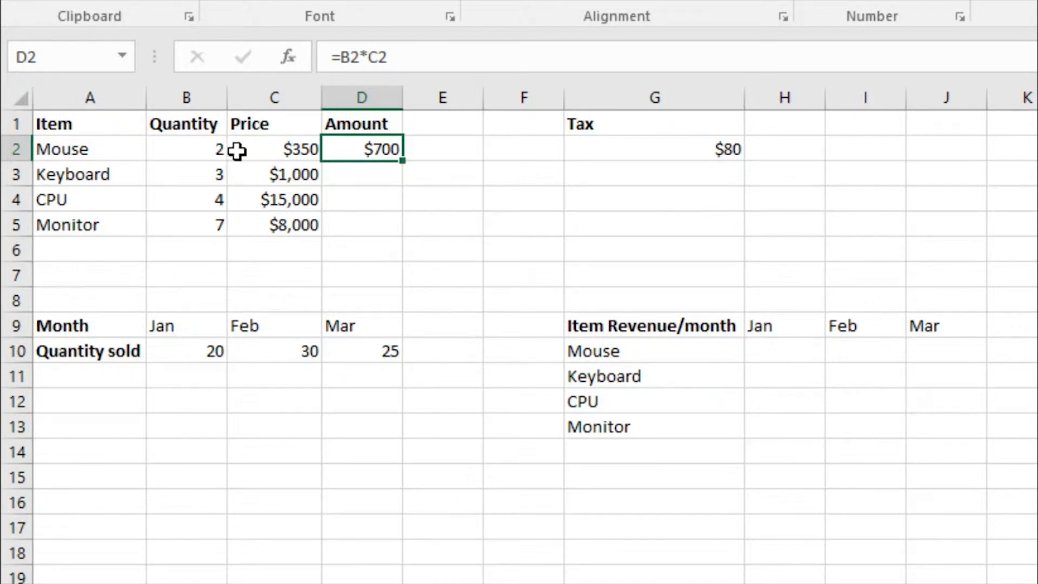
left_click(206, 152)
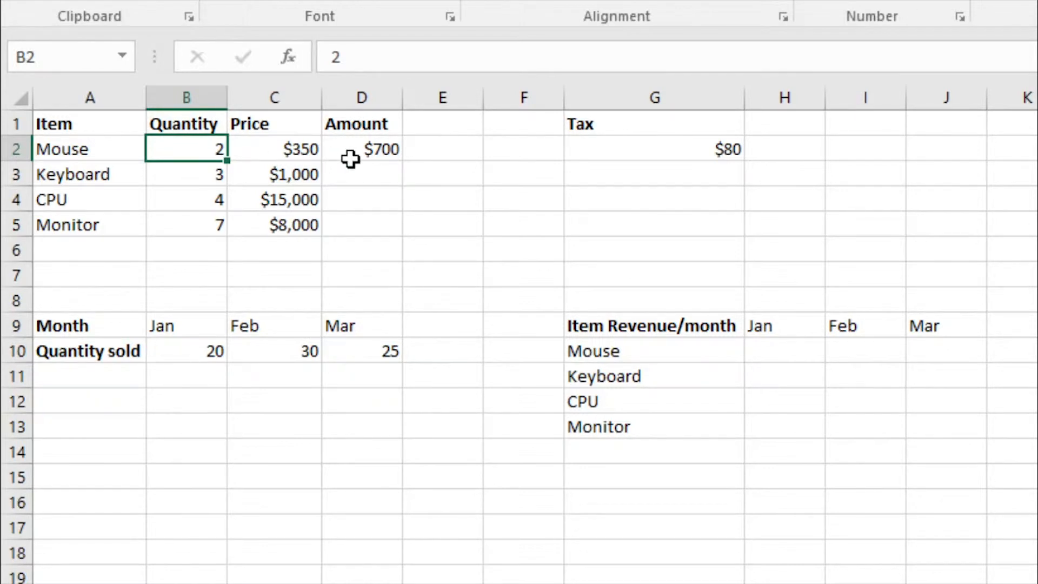
left_click(278, 145)
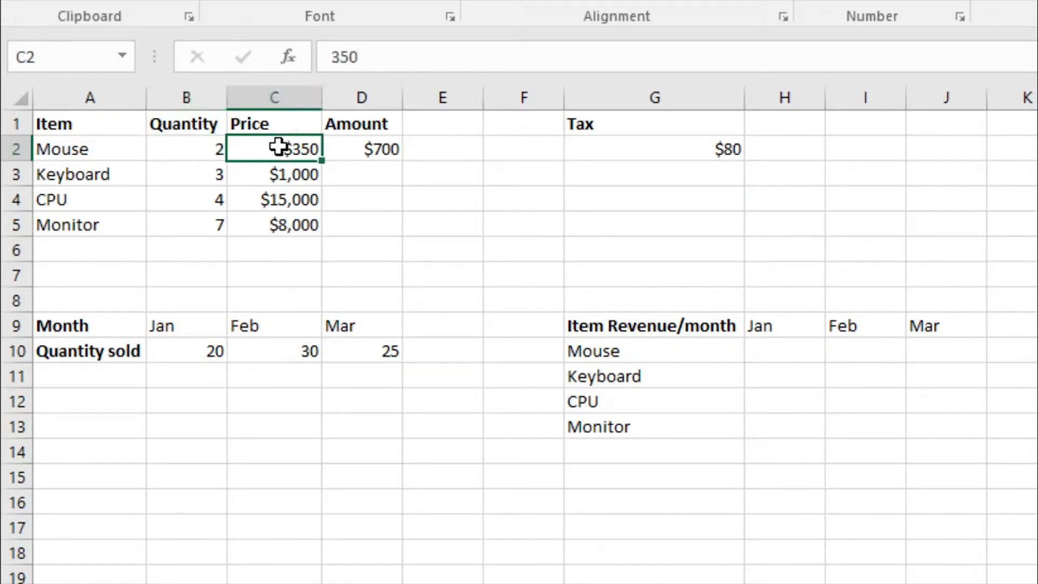
left_click(338, 146)
left_click(404, 56)
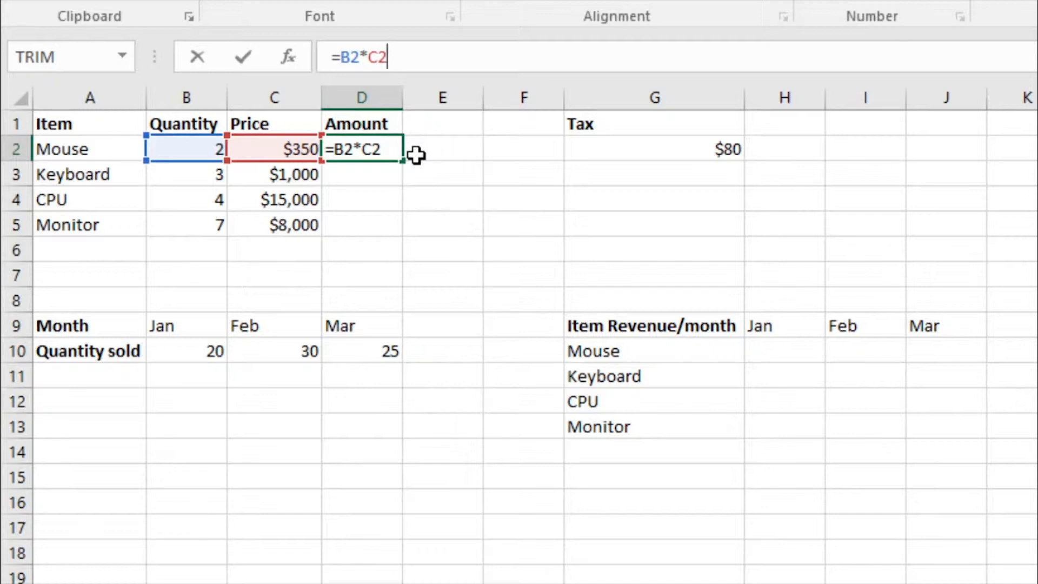
key("Escape")
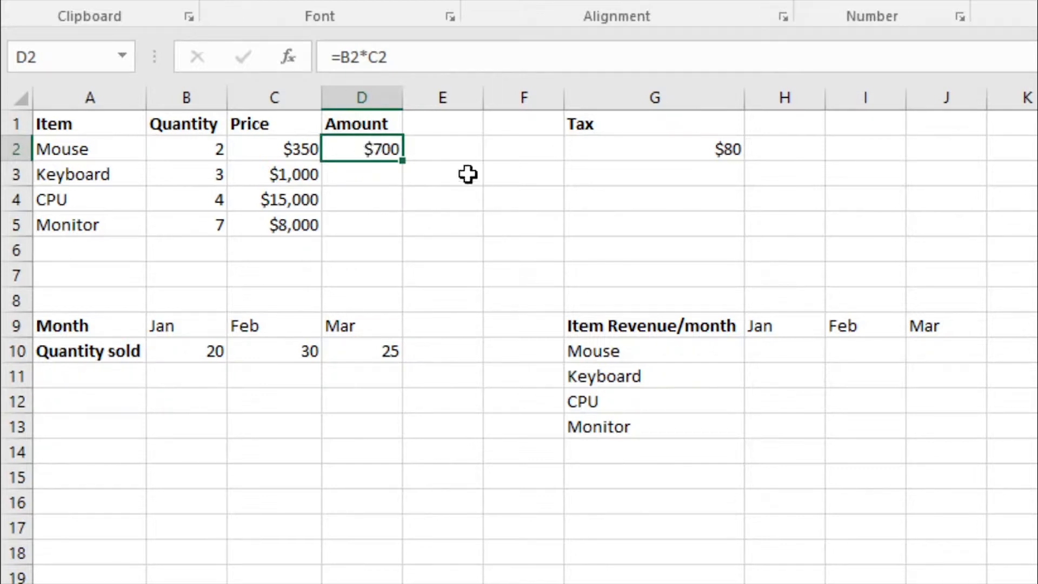
double_click(404, 162)
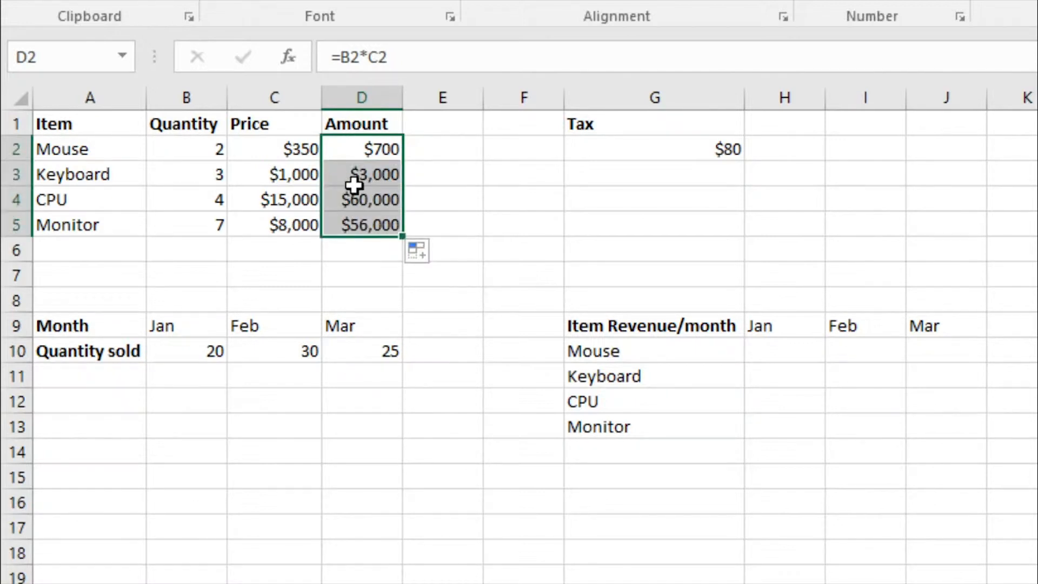
left_click(426, 198)
- Compare the Amount formulas in D2 to D4 and trace the cells referenced by the one in D2
left_click(364, 149)
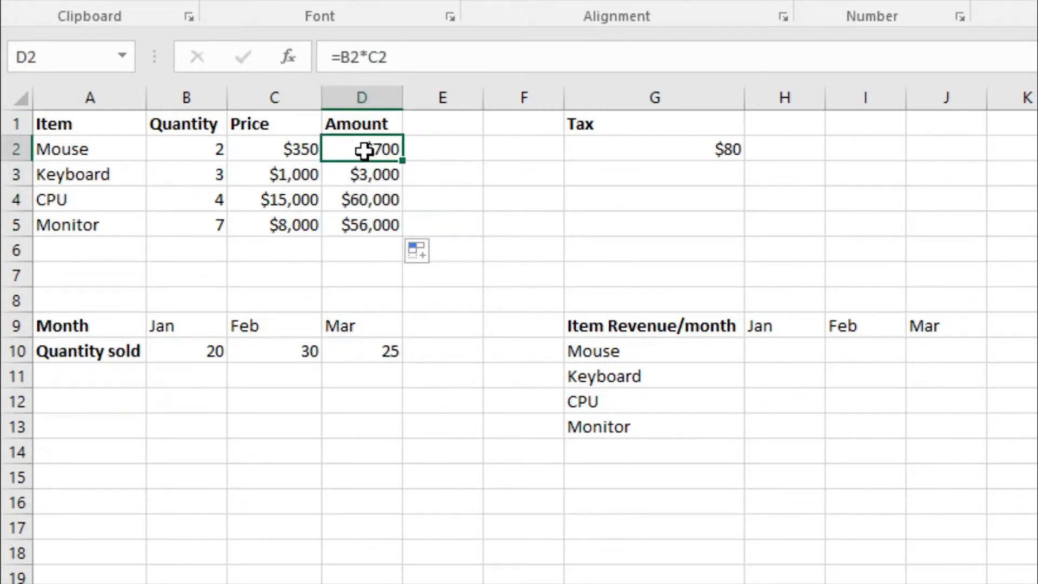
left_click(368, 180)
left_click(365, 199)
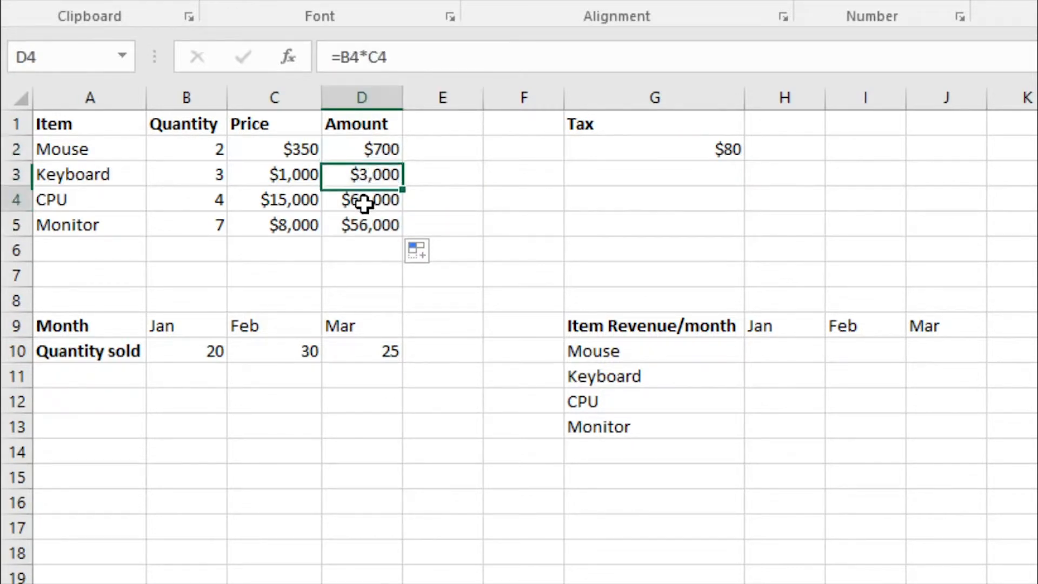
left_click(364, 154)
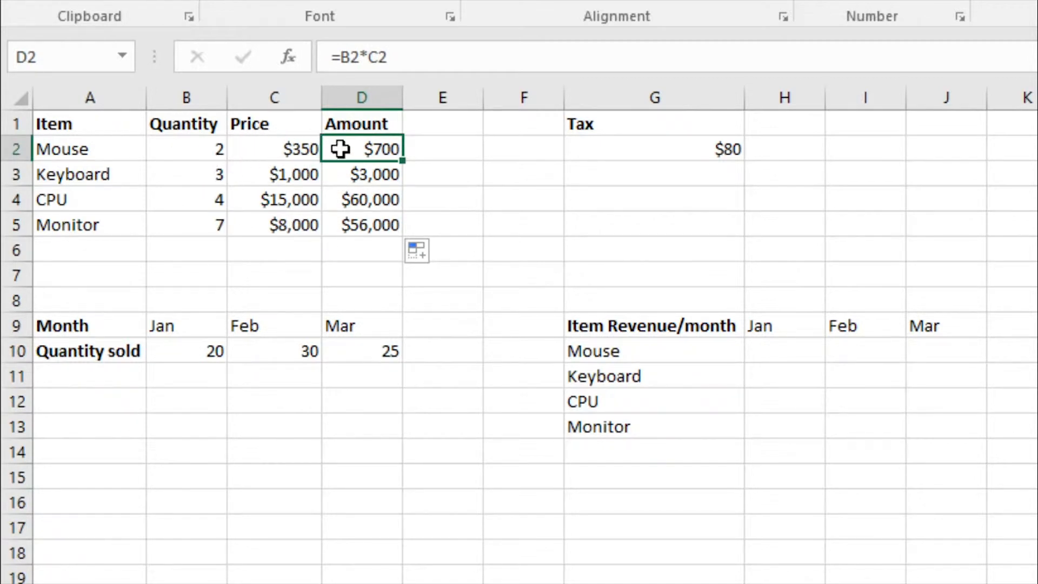
left_click(405, 63)
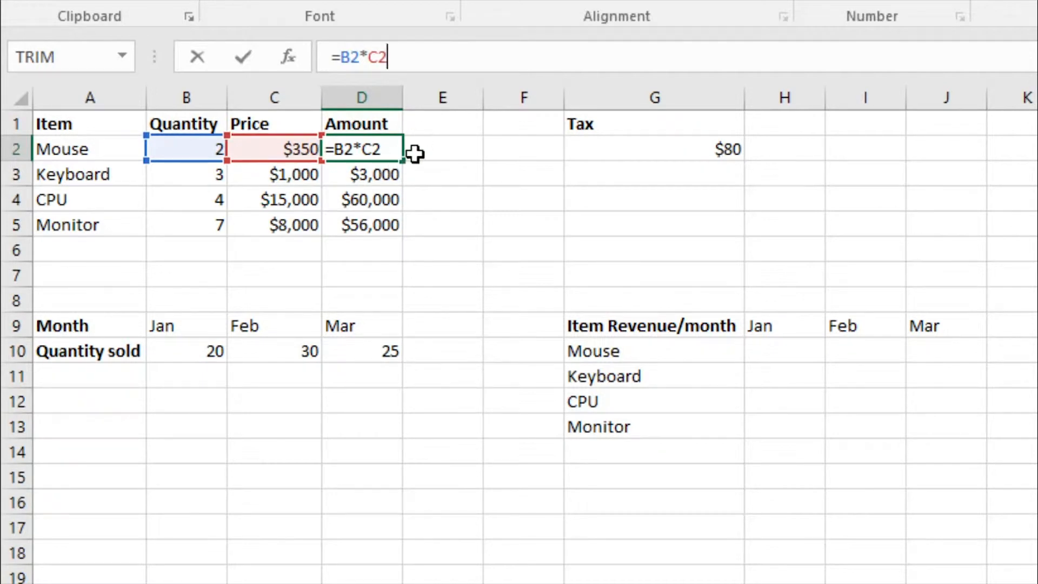
key("ctrl+Return")
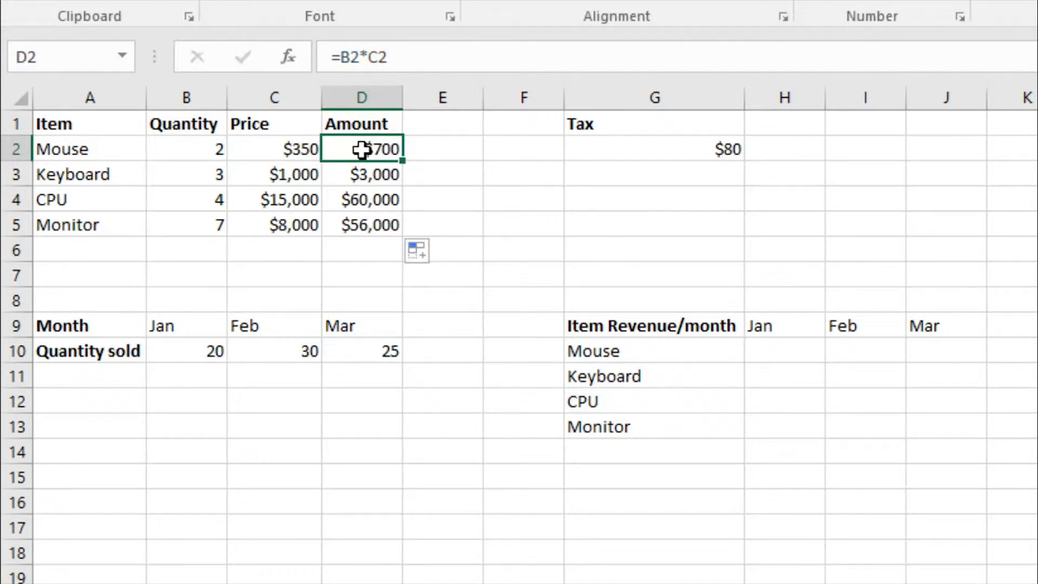
- Examine how the cell references shift in the copied Amount formulas for the keyboard, CPU and monitor rows
left_click(381, 170)
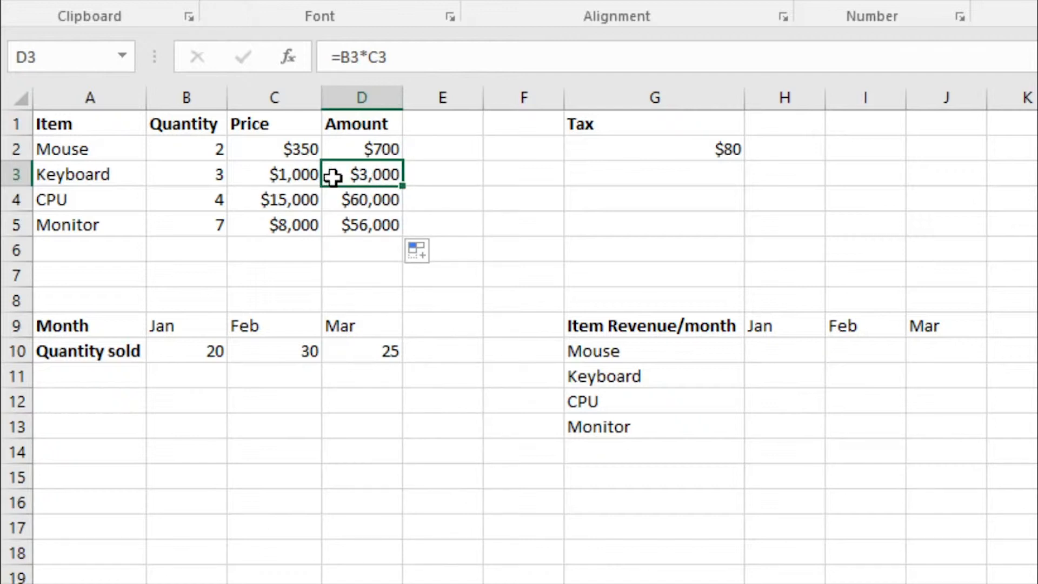
left_click(173, 181)
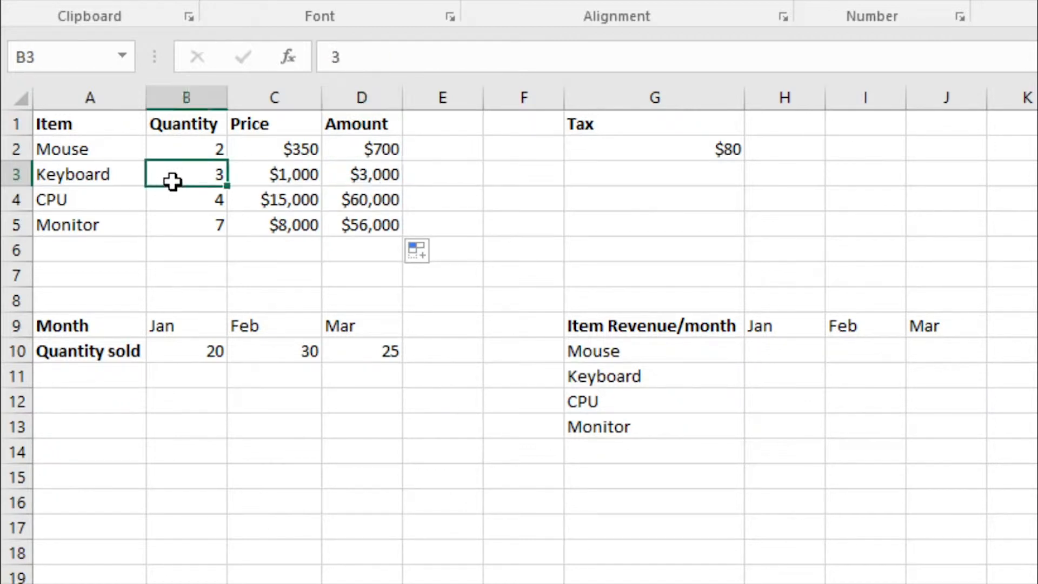
left_click(258, 174)
left_click(368, 170)
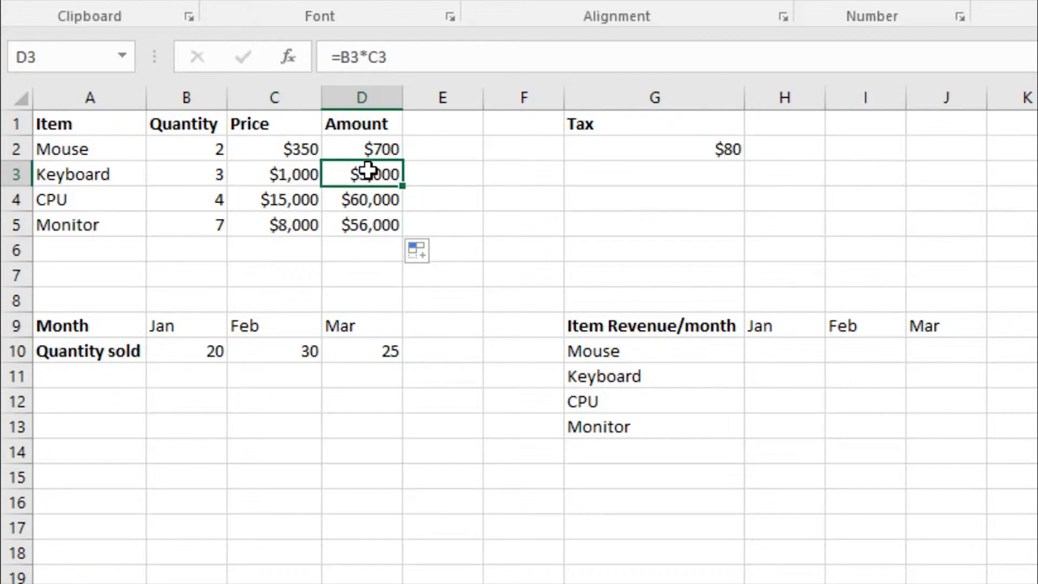
left_click(260, 172)
left_click(381, 167)
left_click(420, 57)
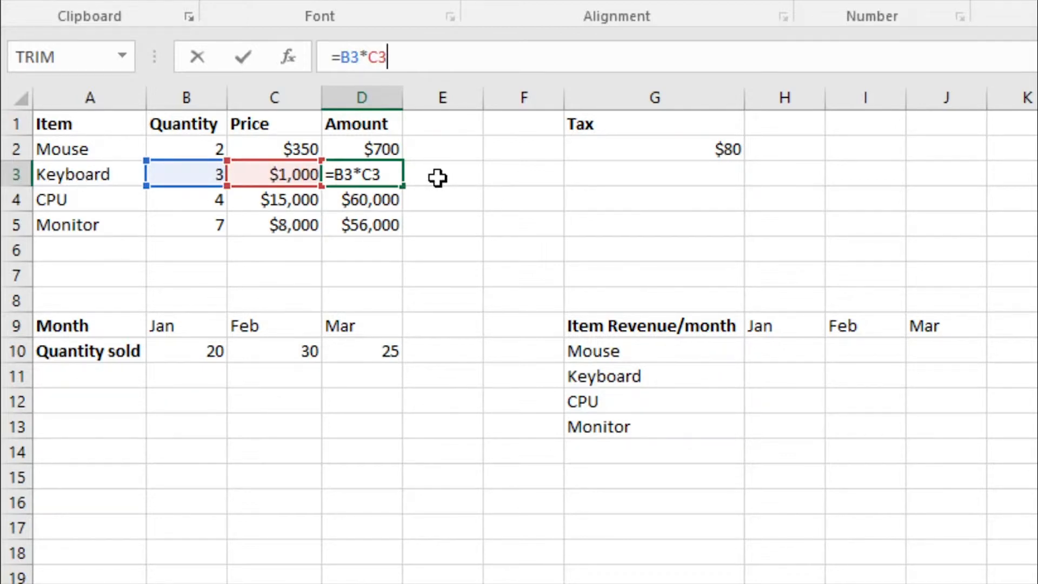
key("Return")
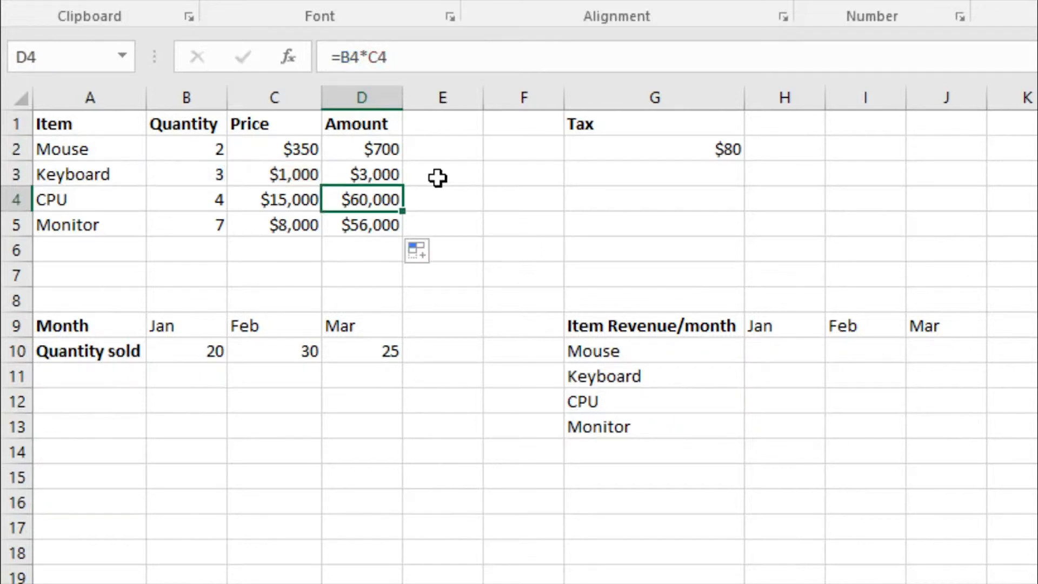
key("Return")
left_click(448, 50)
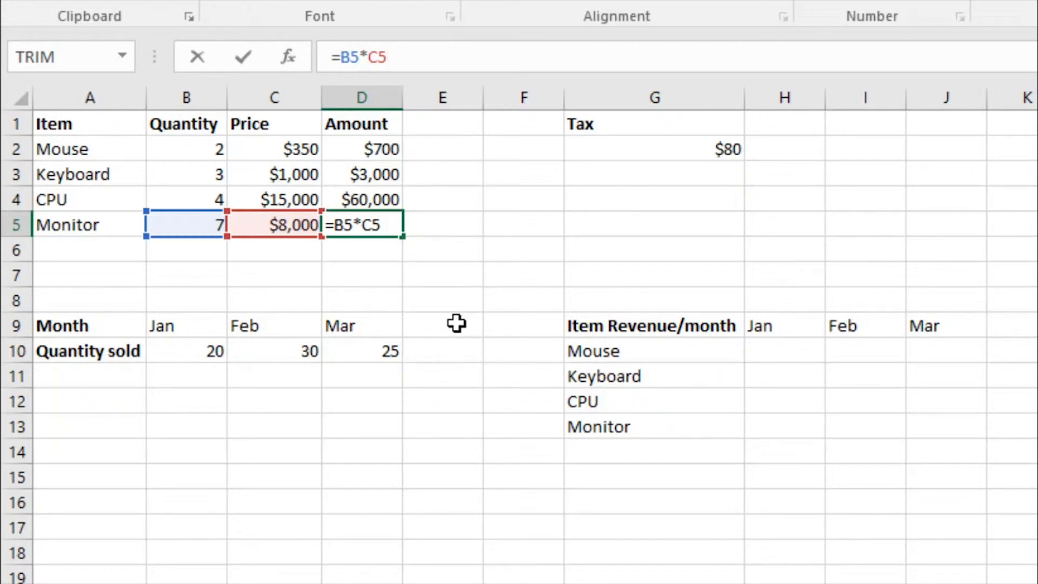
key("ctrl+Return")
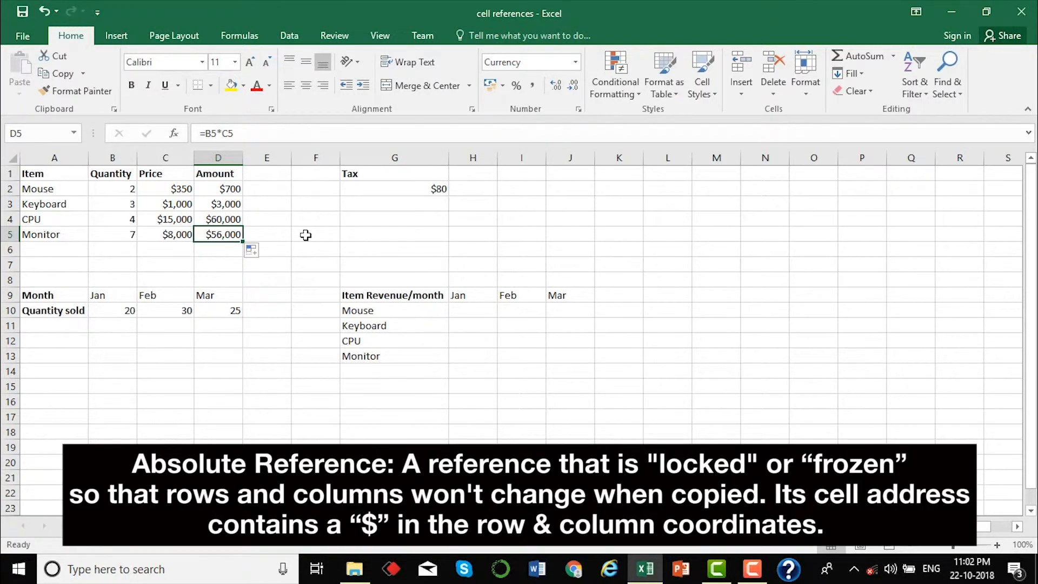
- Add the column heading "Amt + tax" in cell E1, beside the Amount heading
left_click(306, 235)
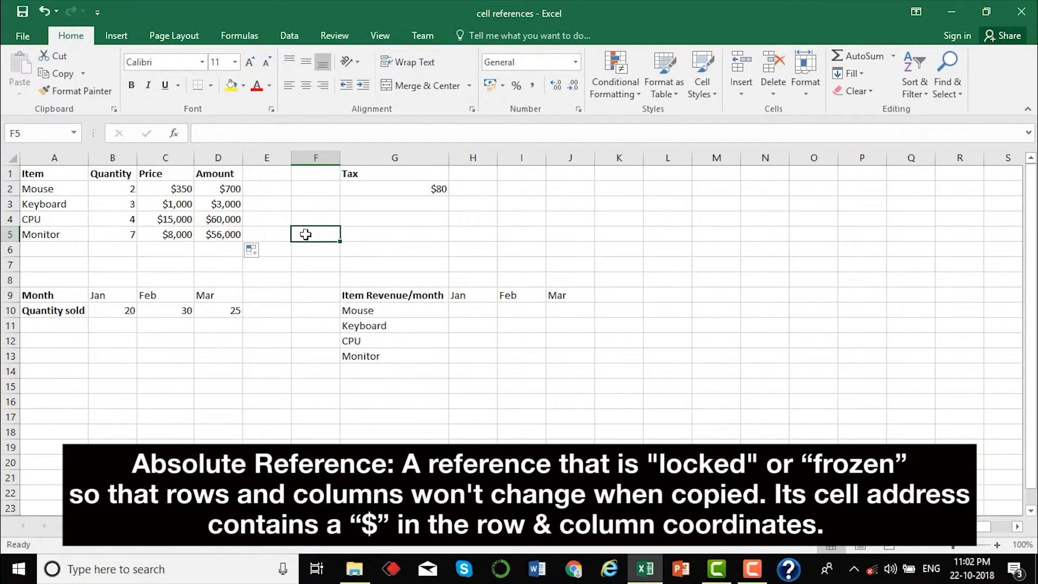
left_click(302, 202)
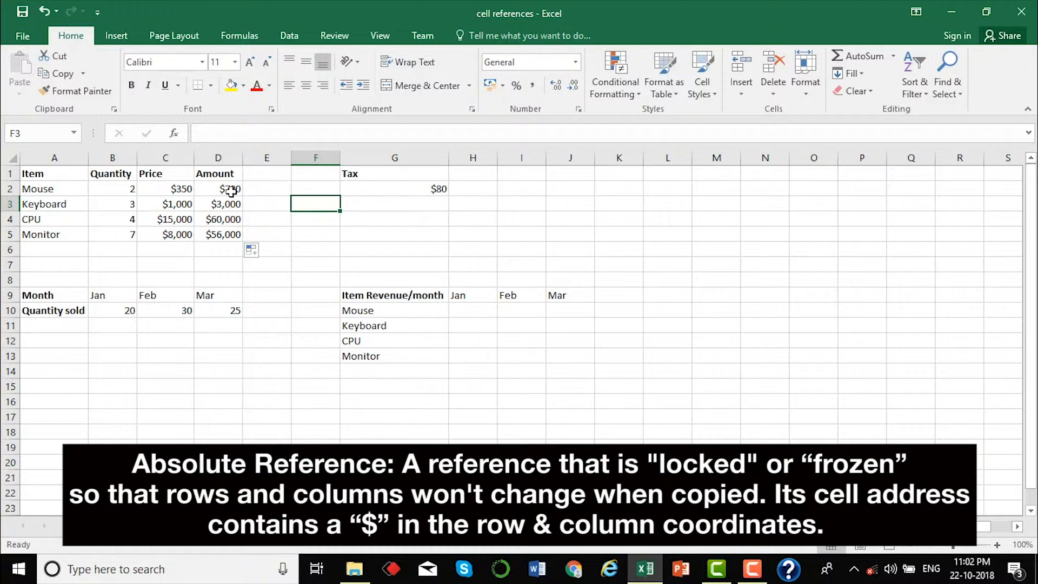
left_click(278, 192)
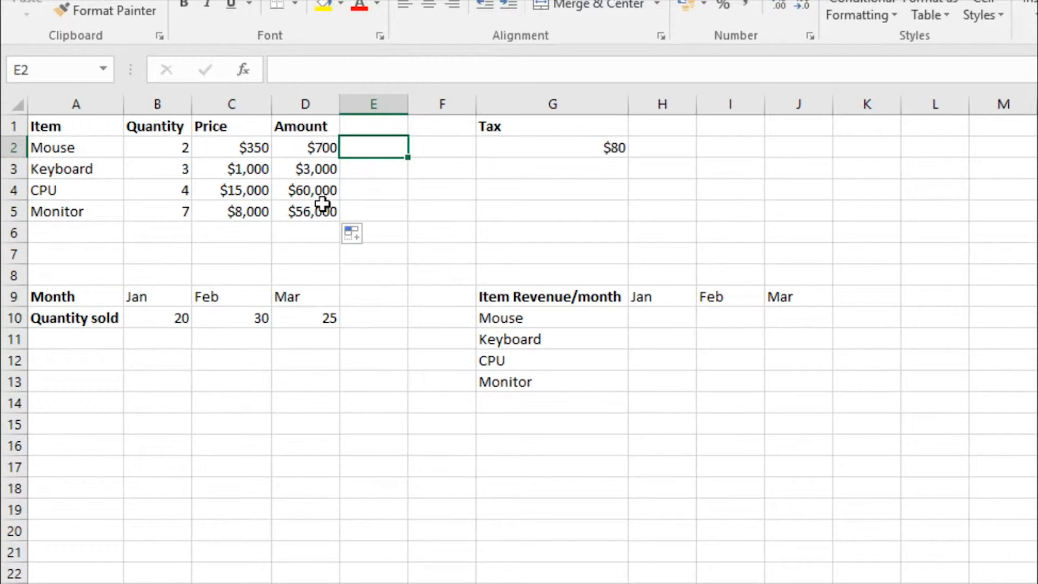
left_click(542, 143)
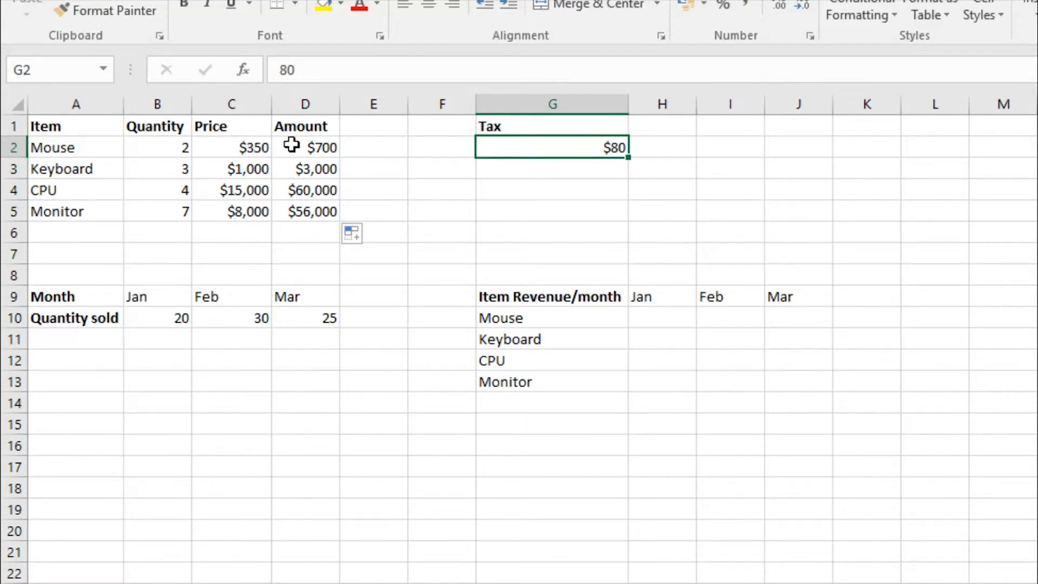
left_click(350, 128)
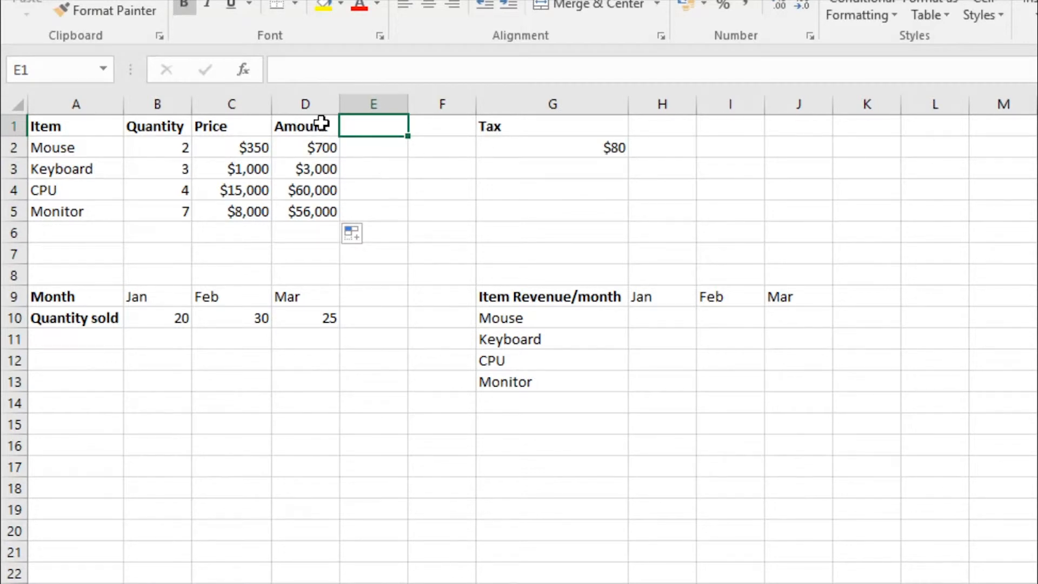
type("Amt + tax")
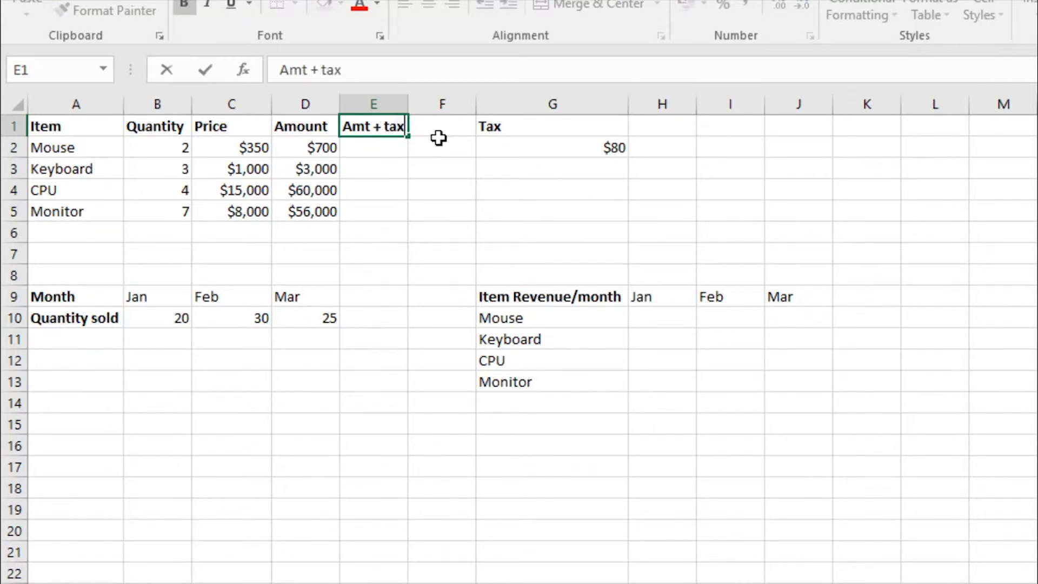
key("Return")
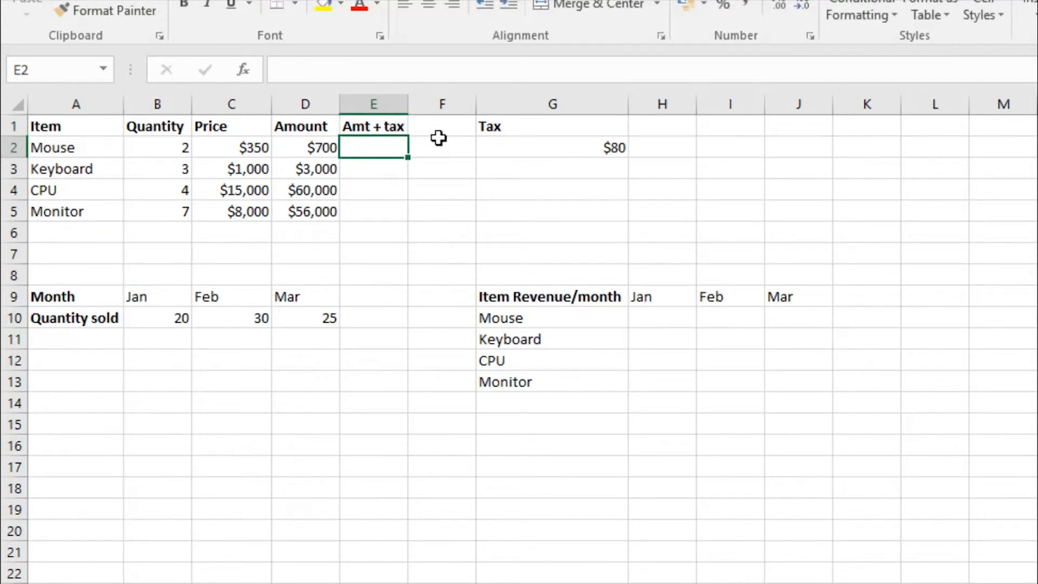
- Enter the formula =D2*G2 in cell E2, combining the mouse's amount with the tax value
type("=")
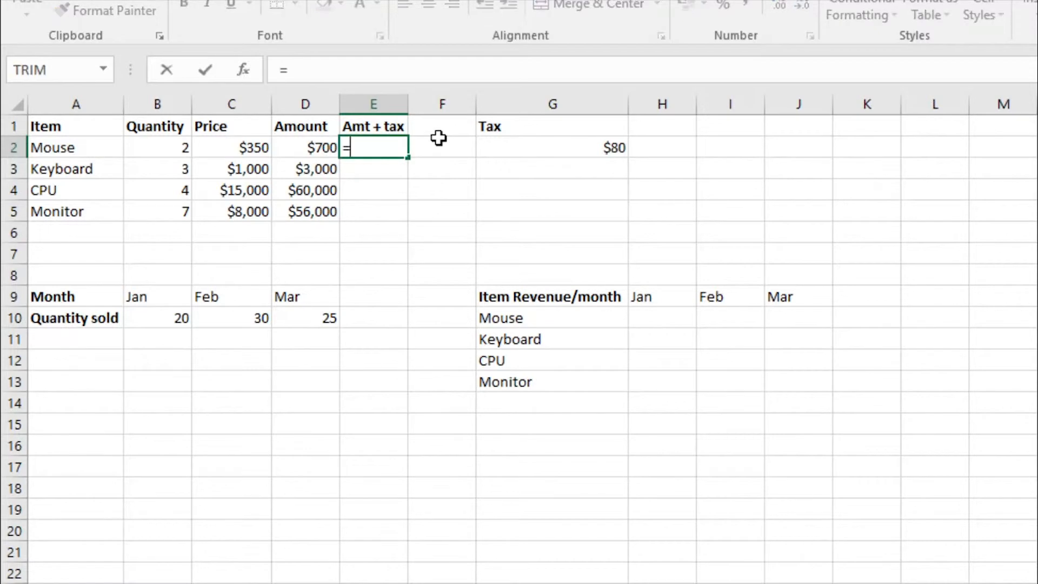
left_click(314, 149)
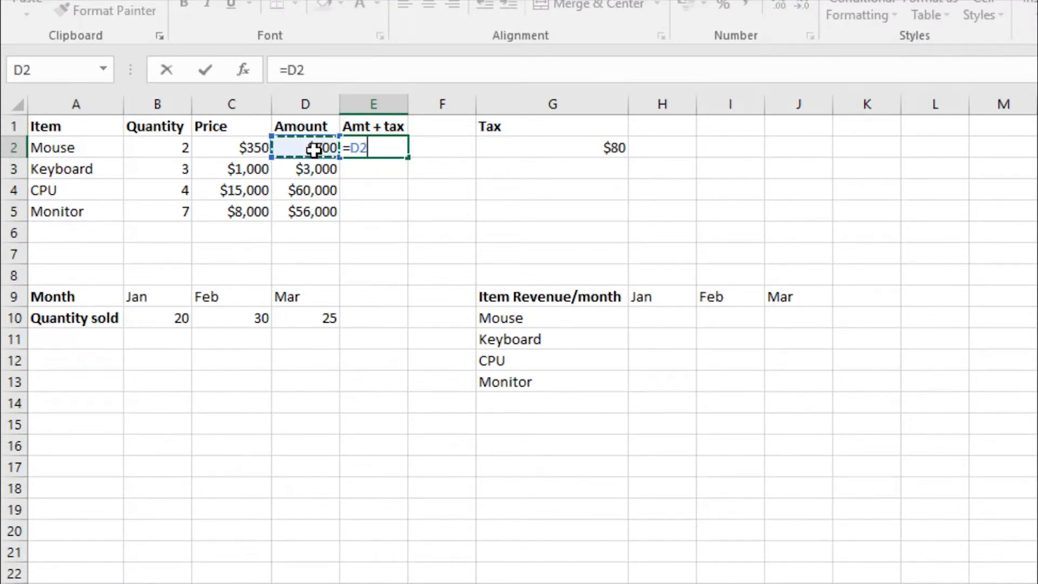
type("*")
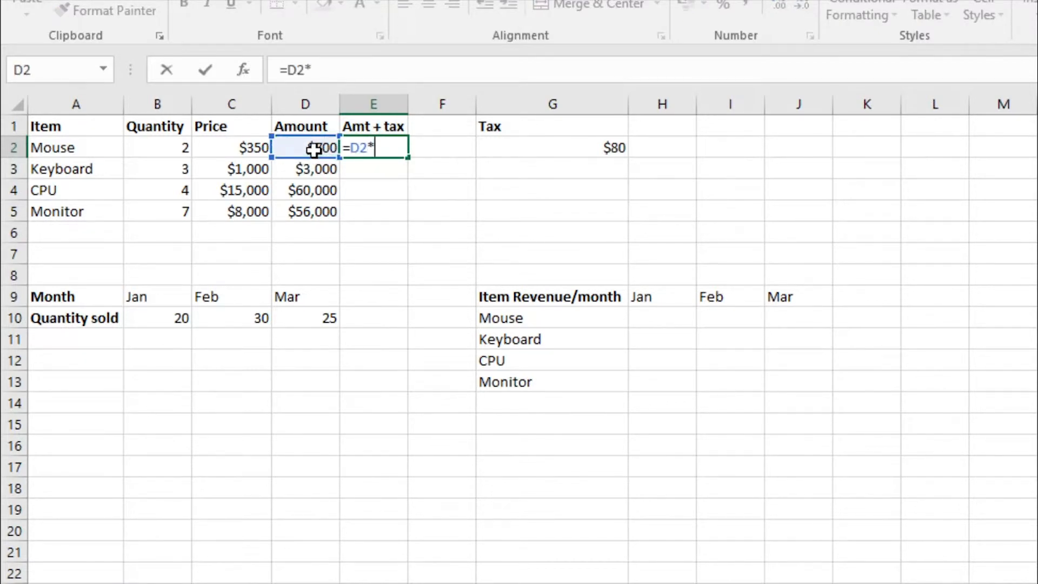
left_click(523, 147)
key("Return")
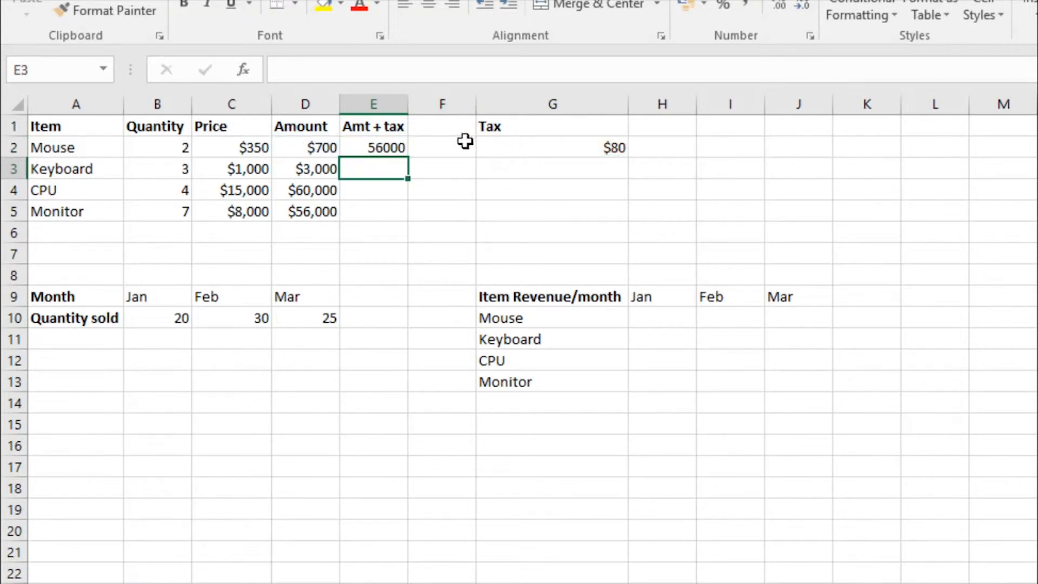
- Copy the mouse's Amt + tax formula from E2 down to the keyboard, CPU and monitor rows
double_click(393, 147)
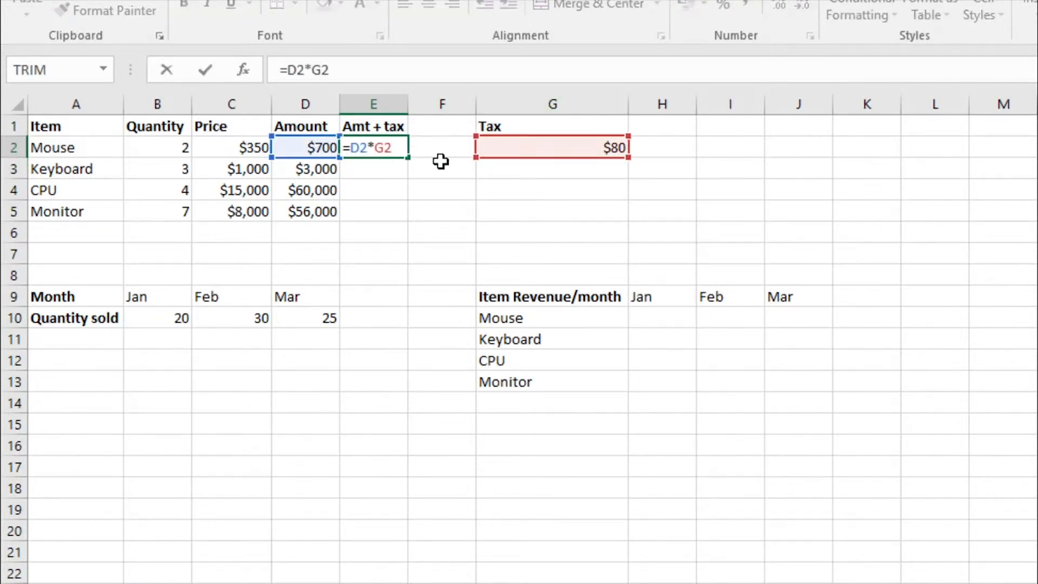
key("Escape")
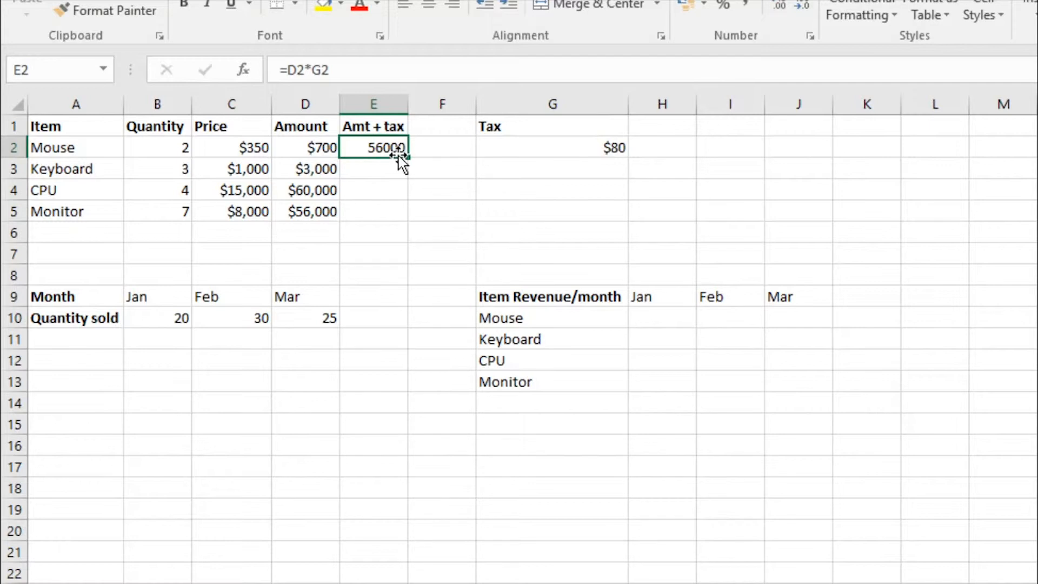
left_click_drag(407, 157, 407, 219)
left_click(461, 182)
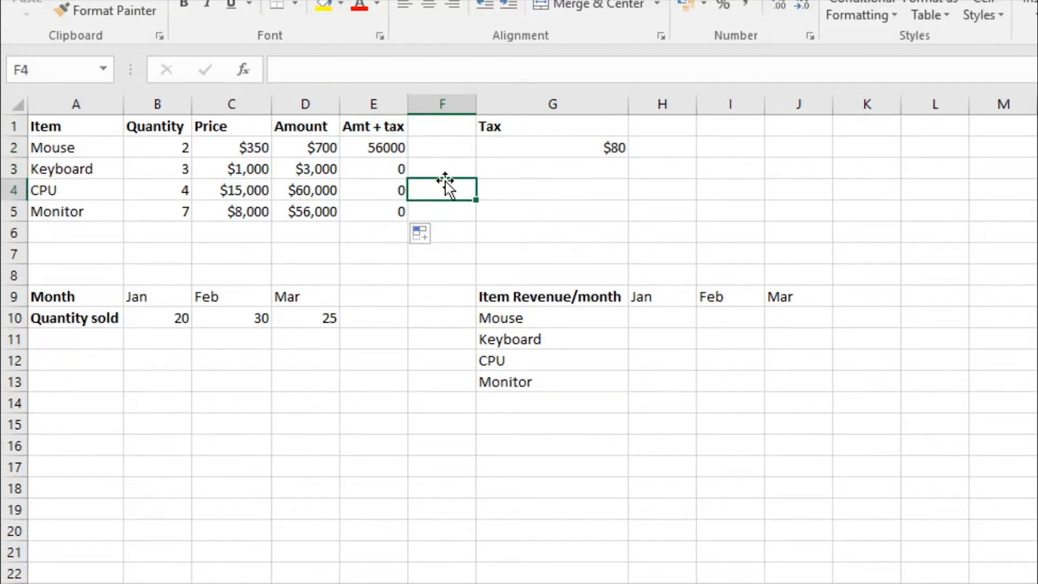
- Compare the Amt + tax formulas in E2 to E4 and trace the cells referenced by the one in E2
left_click(390, 169)
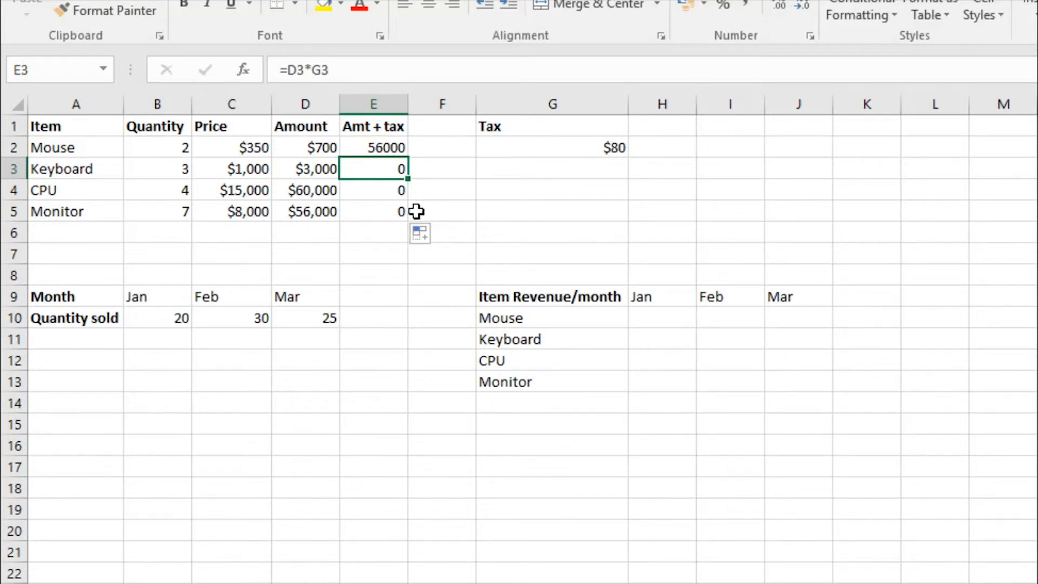
left_click(374, 190)
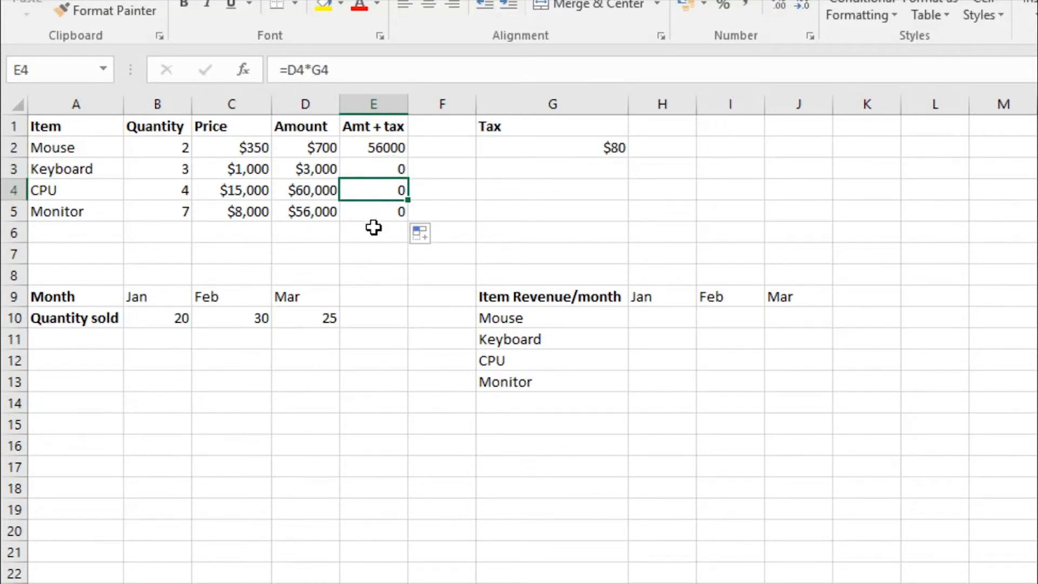
left_click(373, 228)
left_click(386, 143)
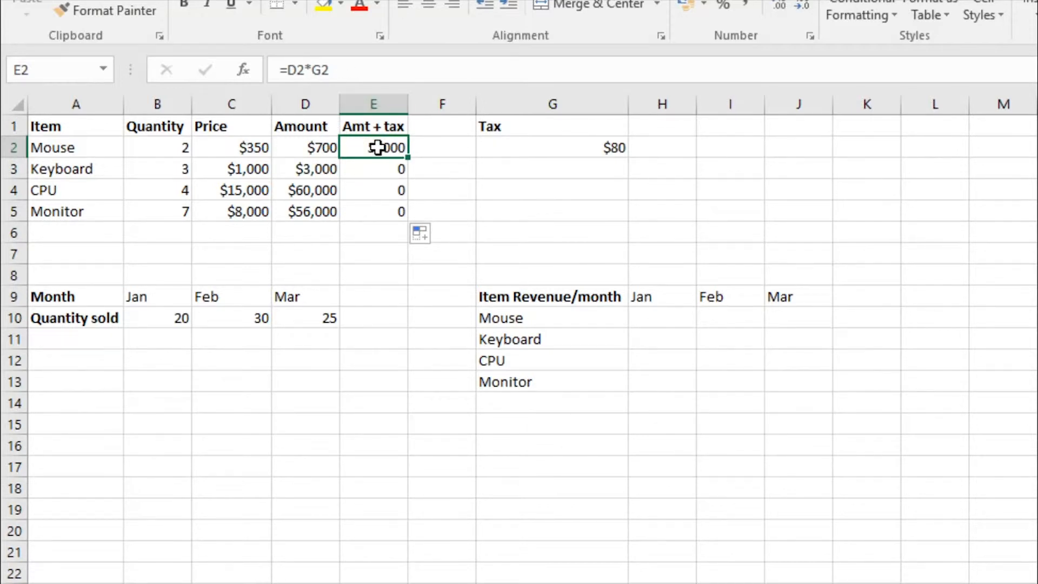
left_click(361, 64)
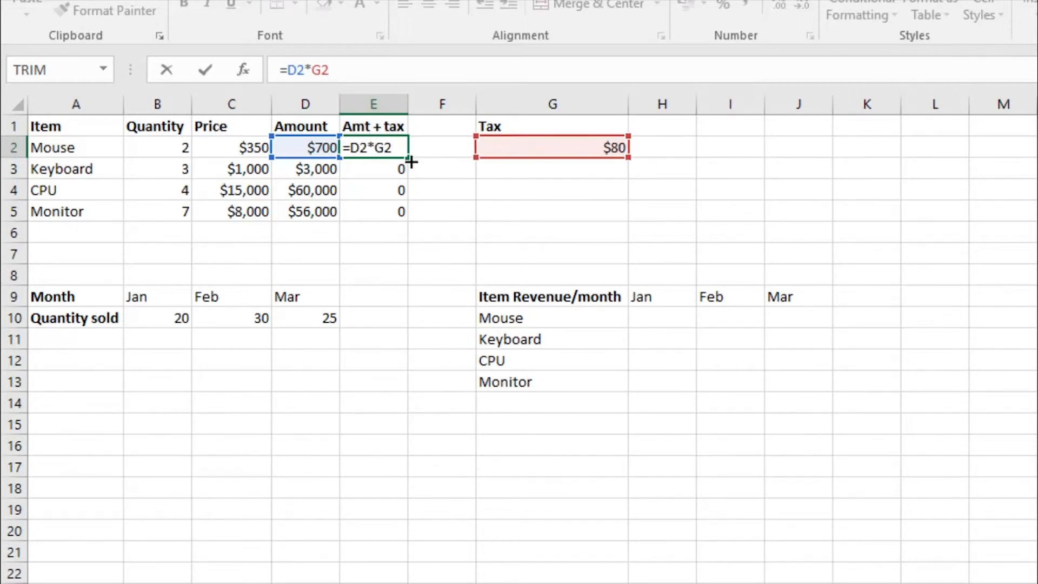
key("ctrl+Return")
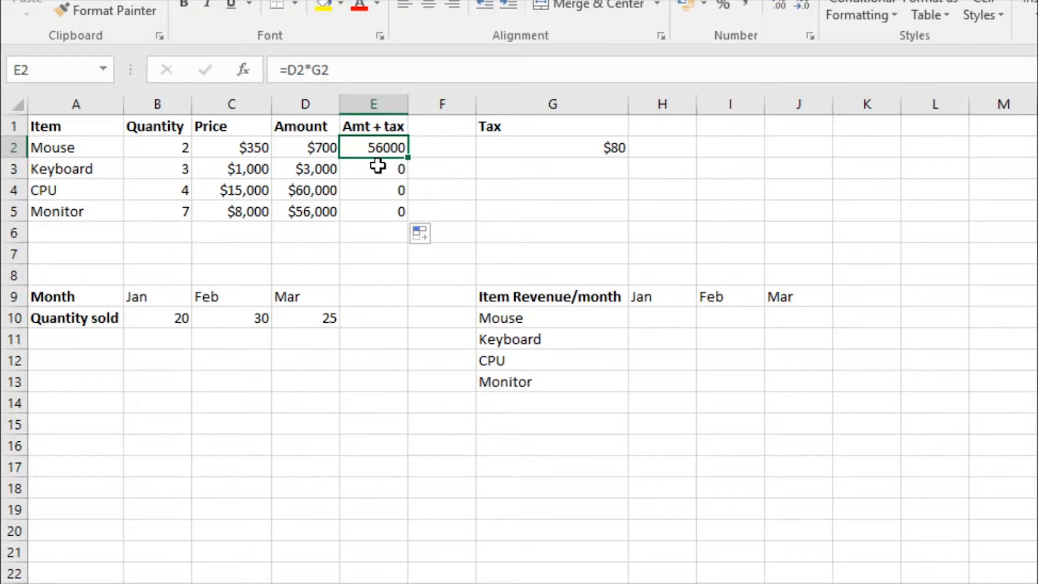
- Trace the cells referenced by the copied formulas in E3, E4 and E5, including the range G3:G5 below the tax value
left_click(378, 168)
left_click(359, 81)
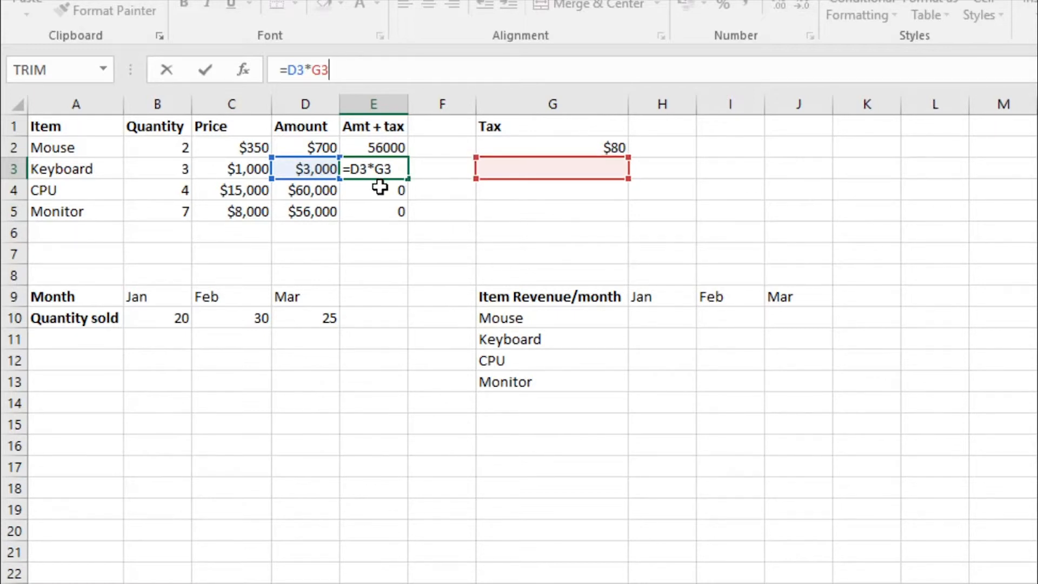
key("Return")
left_click(364, 72)
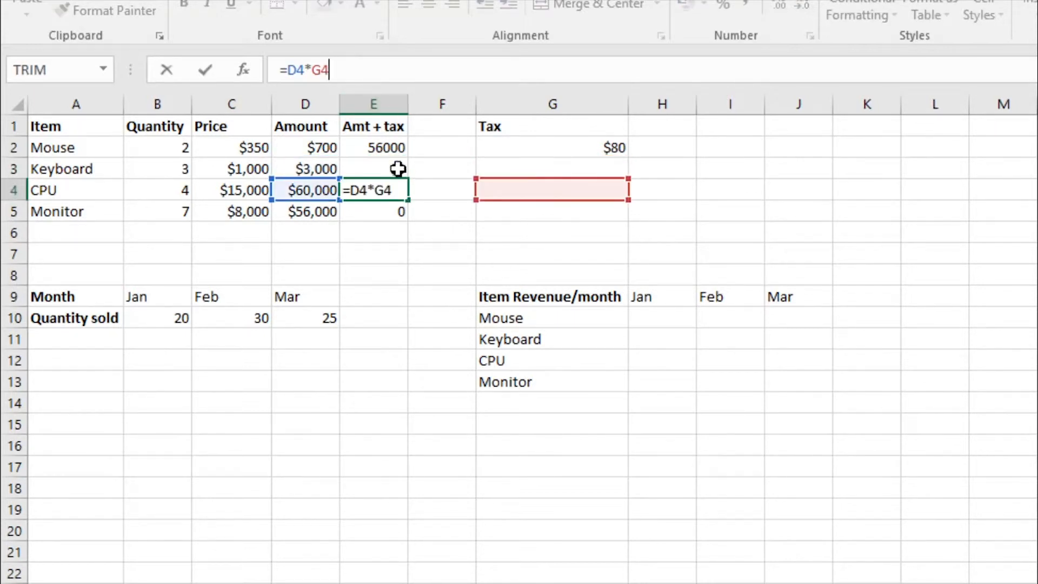
key("Return")
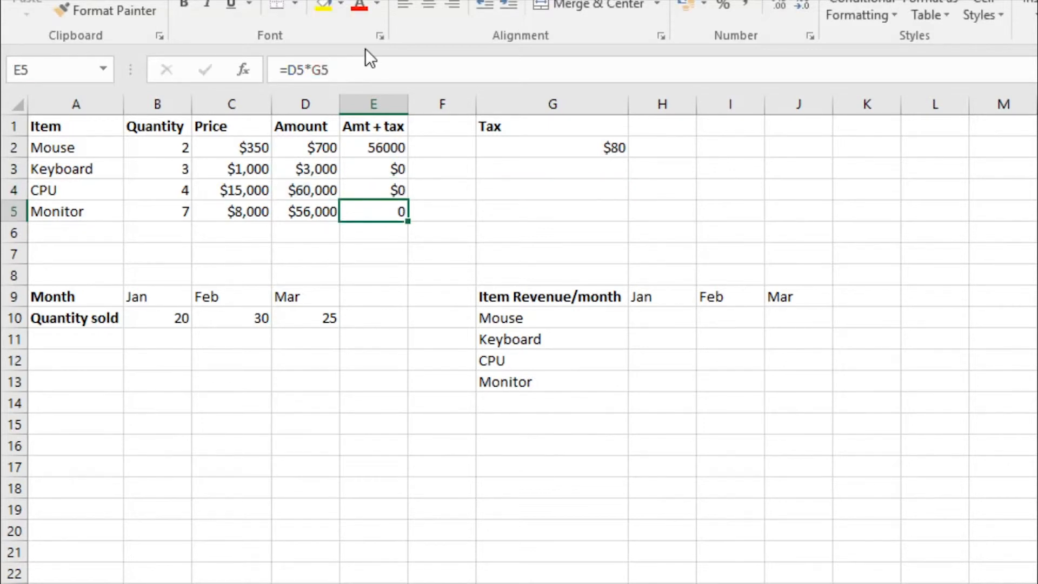
left_click(364, 69)
left_click_drag(498, 162, 501, 204)
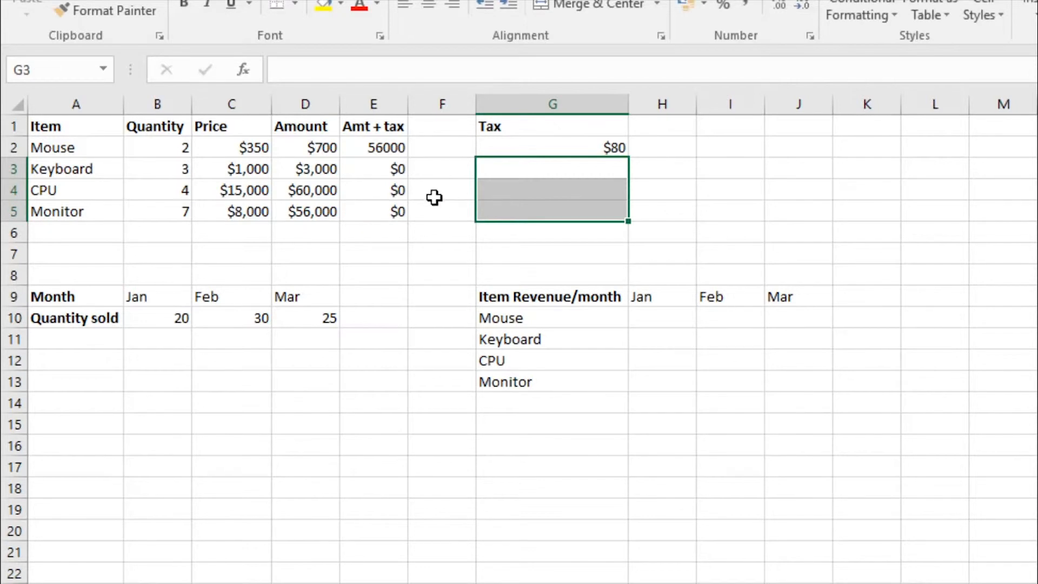
- Review the Amt + tax formulas in E2 to E5 against the tax value in G2 and the cells beneath it
left_click(395, 171)
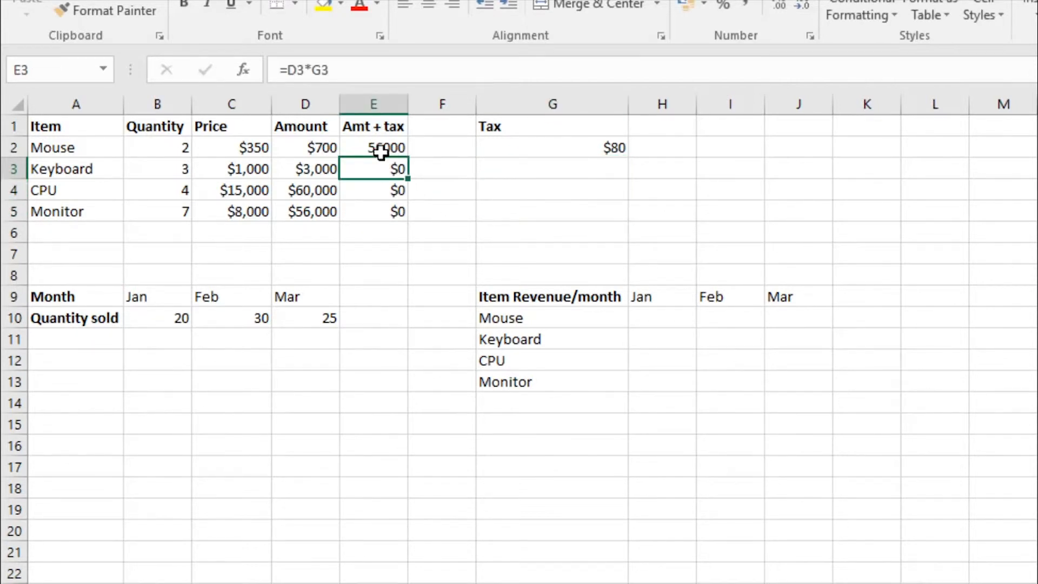
left_click(383, 196)
left_click(385, 212)
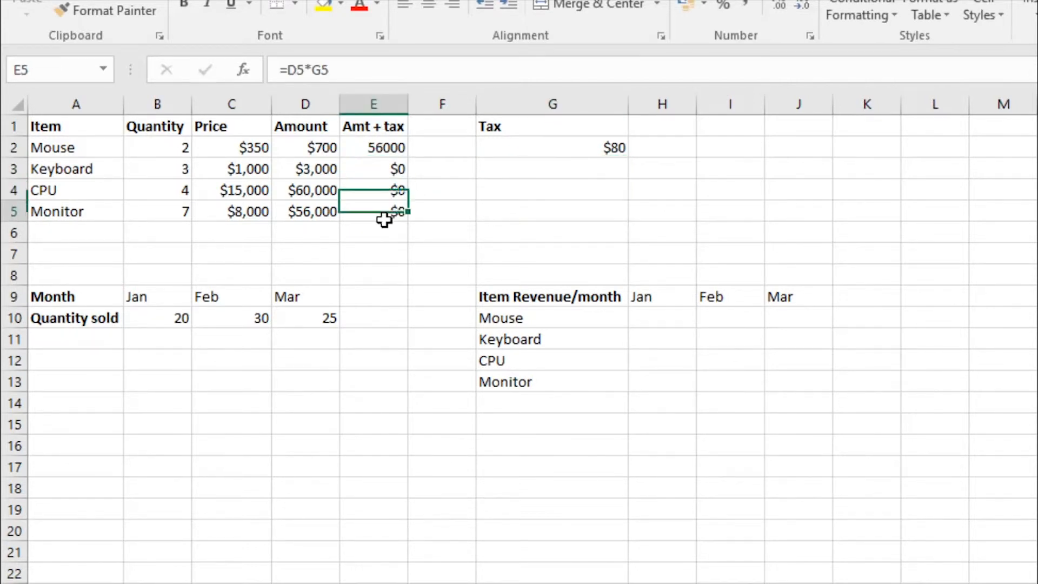
left_click(391, 153)
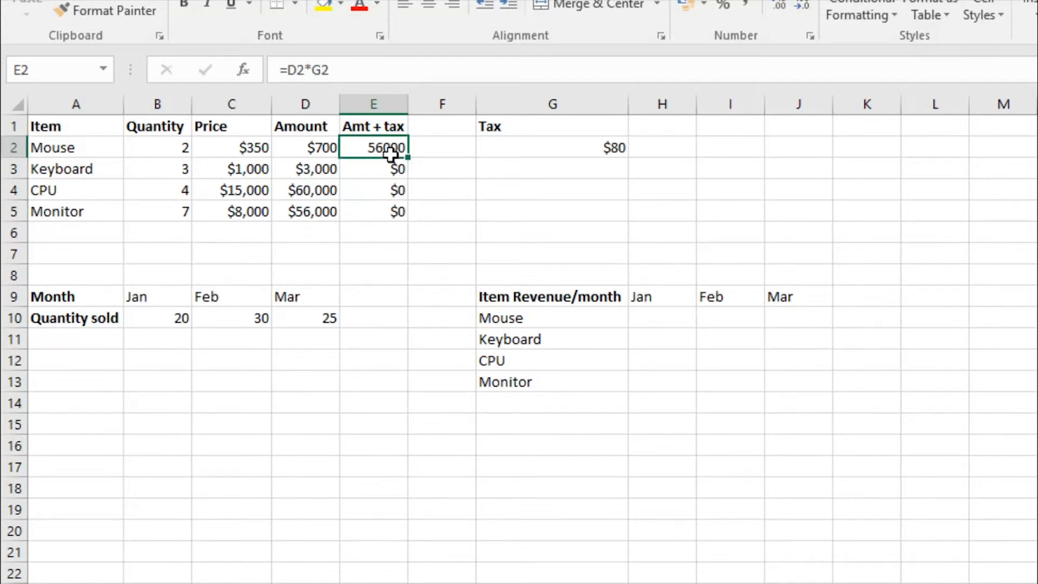
left_click(496, 147)
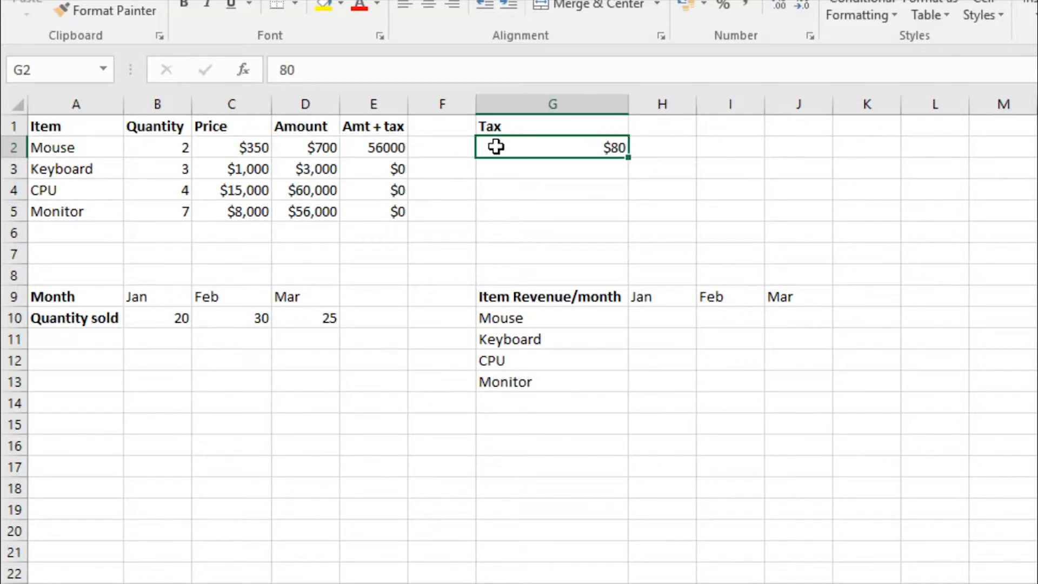
left_click(507, 171)
left_click(509, 200)
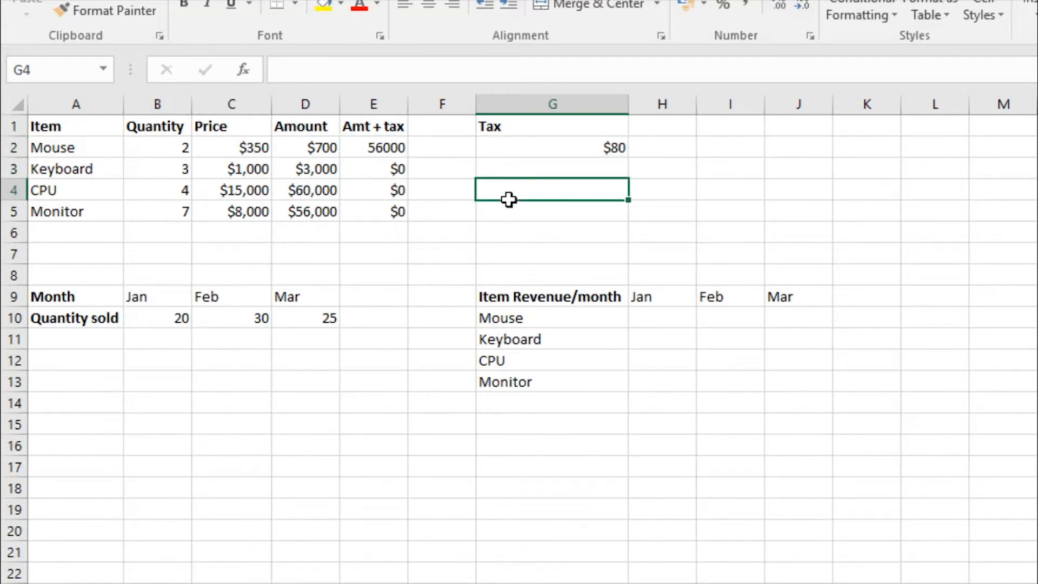
left_click(508, 225)
left_click(507, 174)
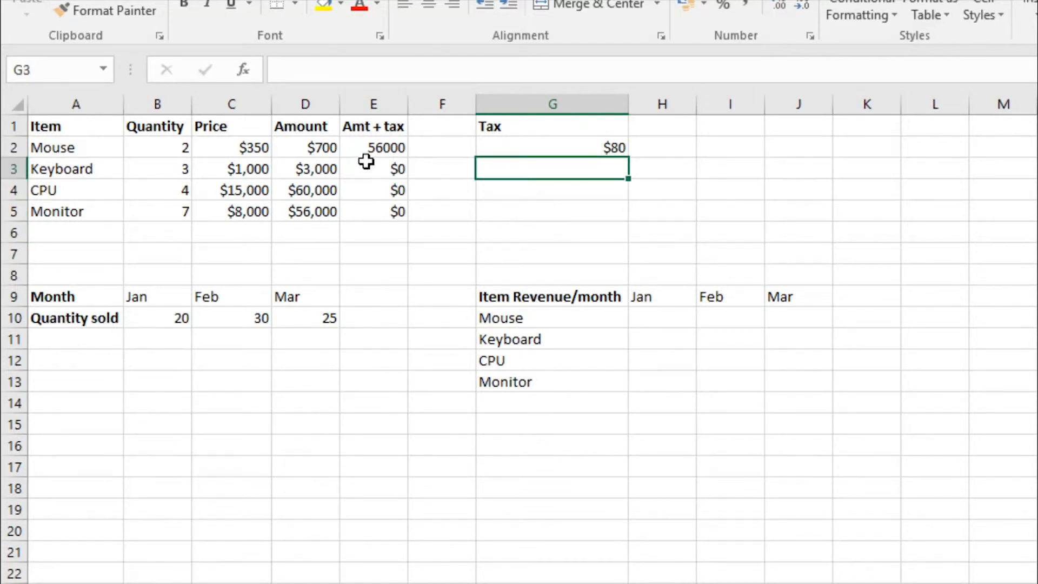
left_click(350, 150)
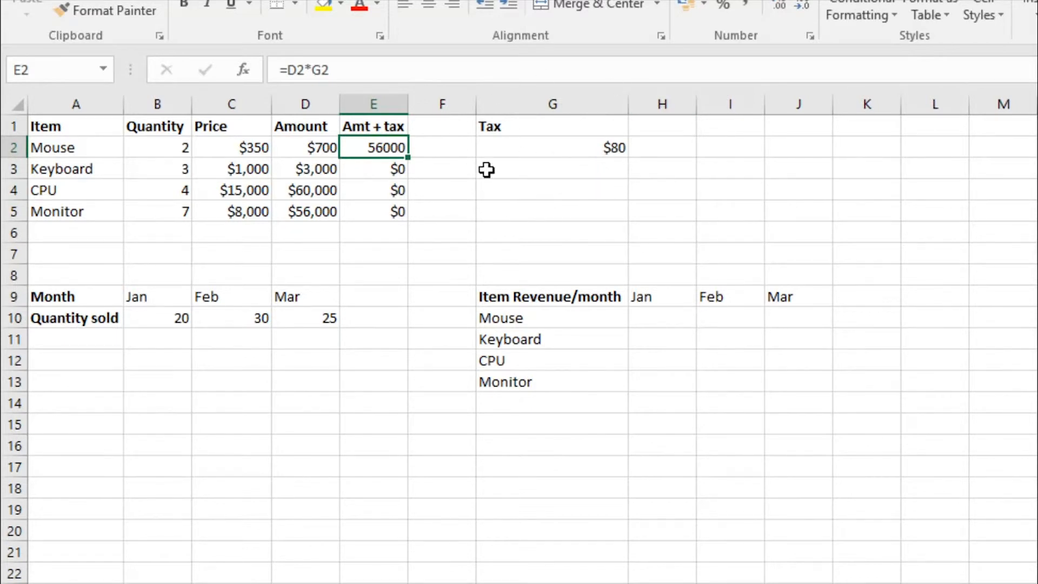
left_click(520, 147)
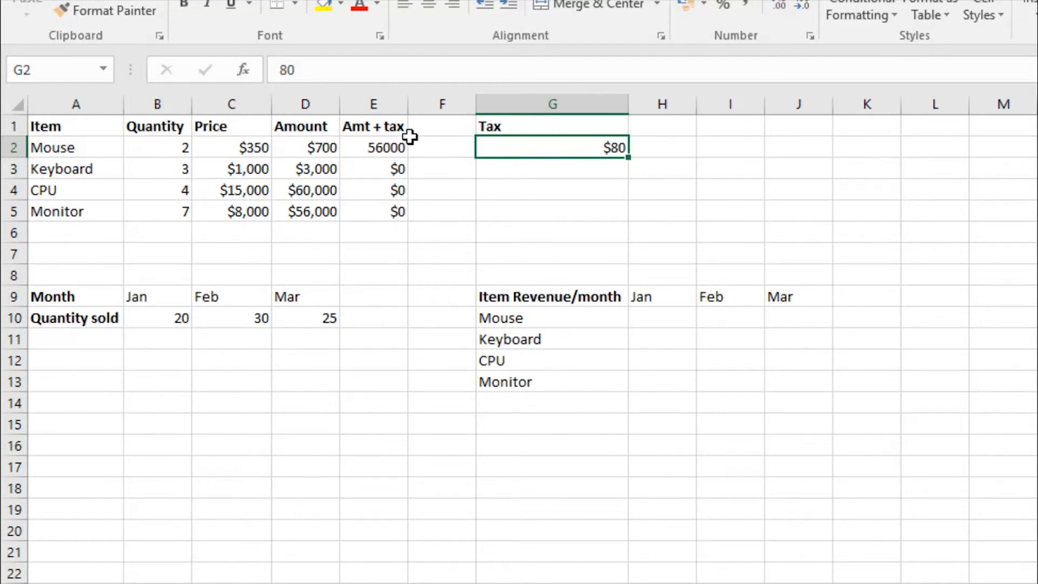
- Make the tax reference in the mouse's Amt + tax formula absolute, so that E2 reads =D2*$G$2
left_click(370, 146)
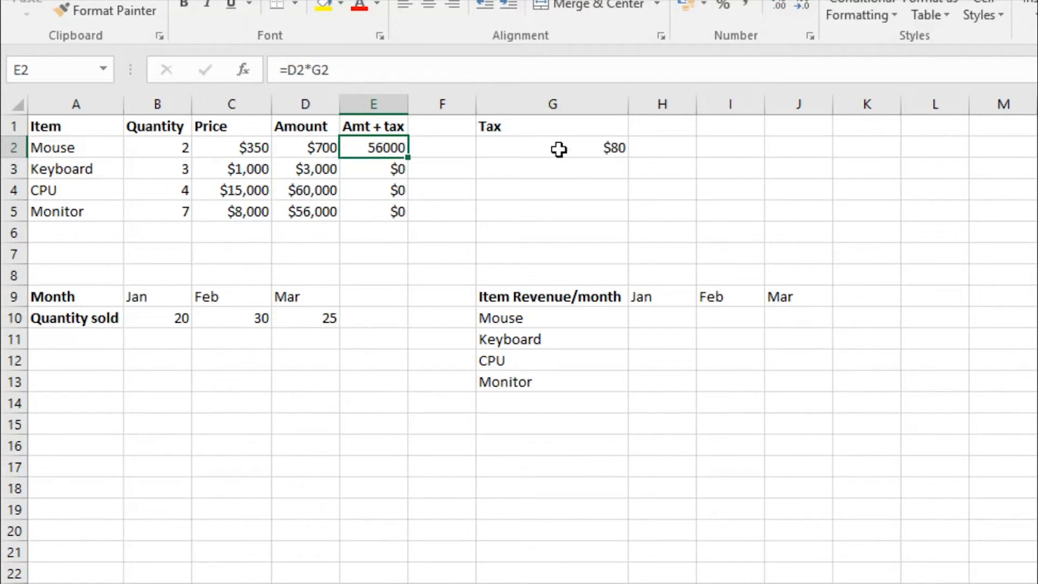
left_click(323, 71)
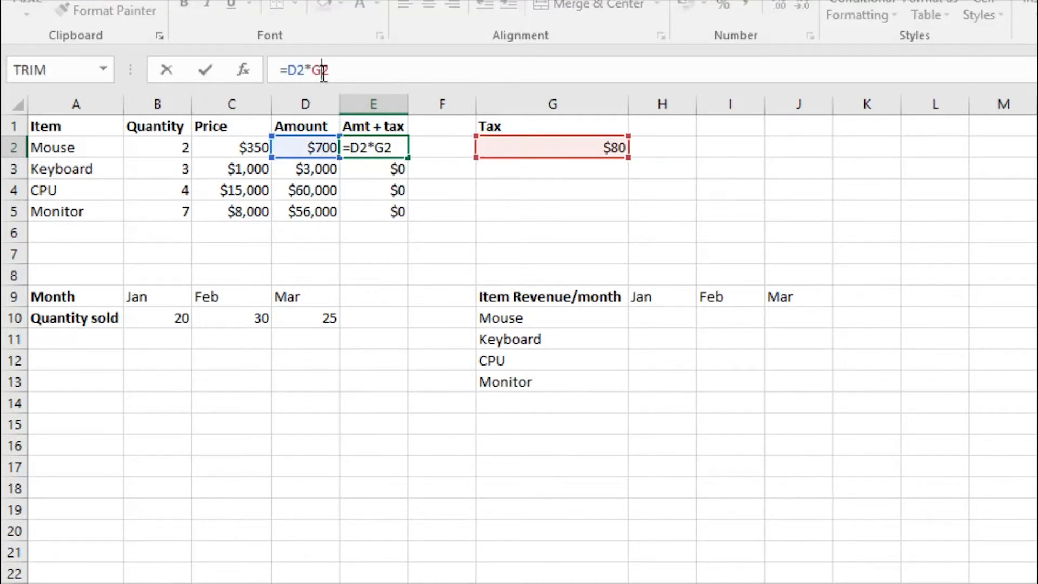
key("F4")
key("F4")
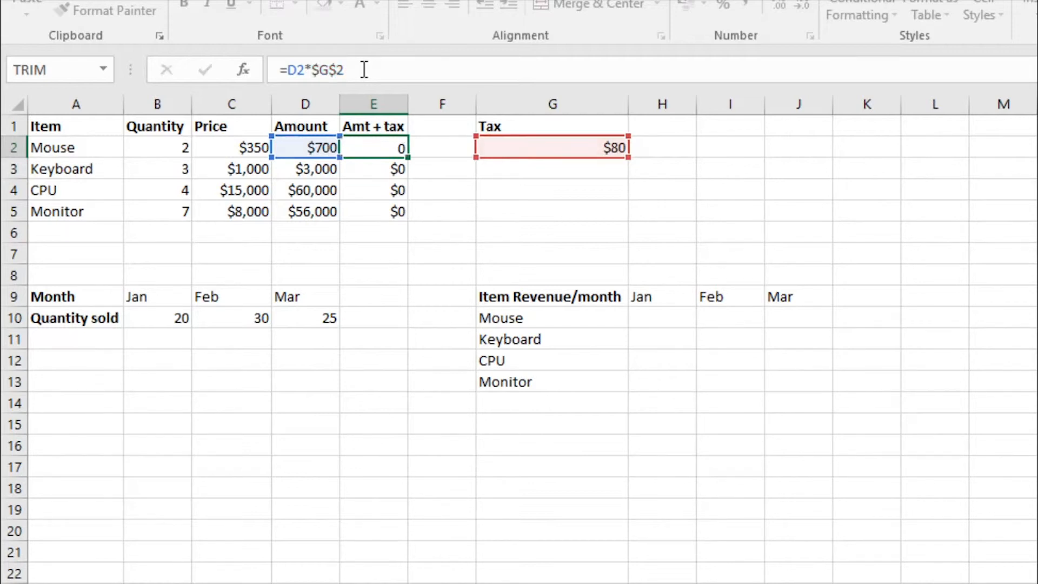
key("Return")
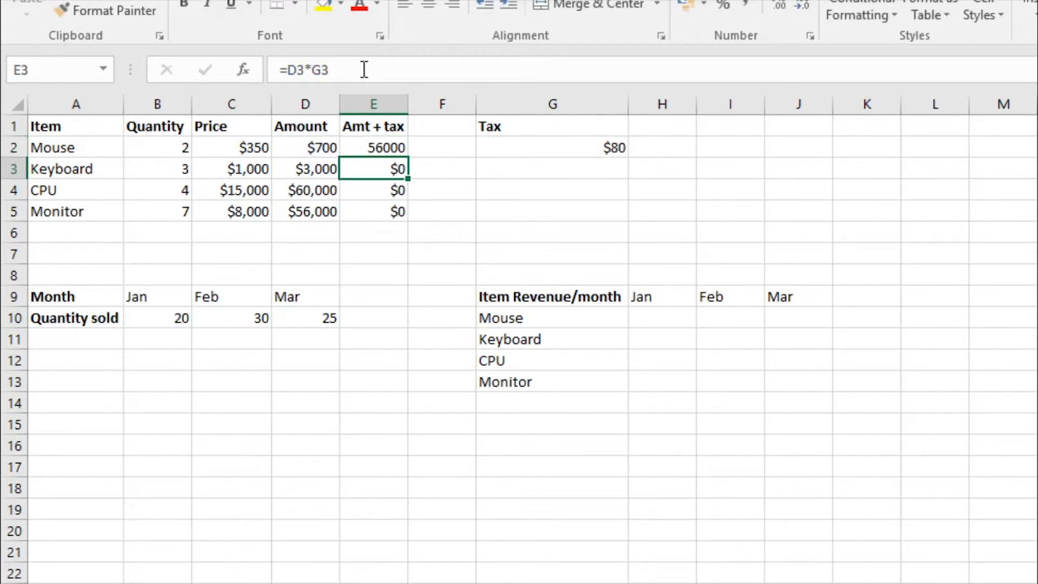
- Copy the Amt + tax formula with the absolute tax reference from E2 down through E5
left_click(373, 142)
left_click_drag(410, 156, 406, 218)
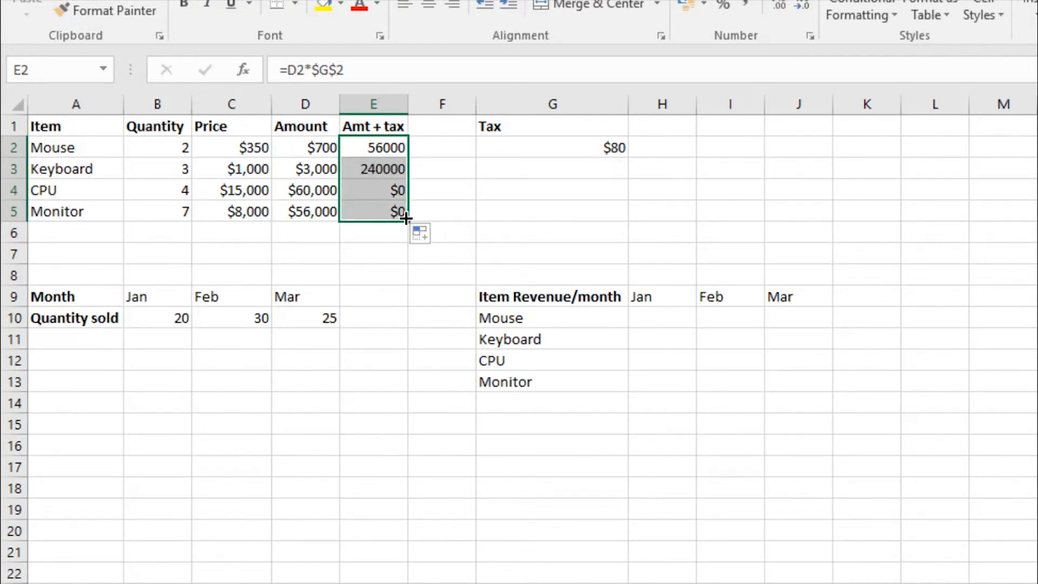
left_click(450, 198)
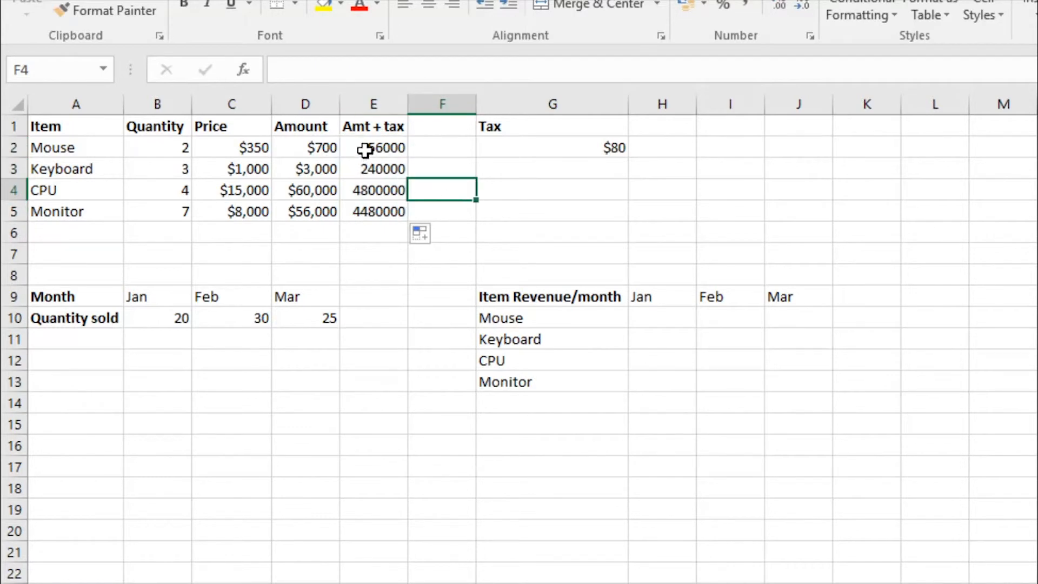
- Compare the mouse and keyboard Amt + tax formulas and check their fixed reference against the tax cell G2
left_click(365, 150)
left_click(373, 171)
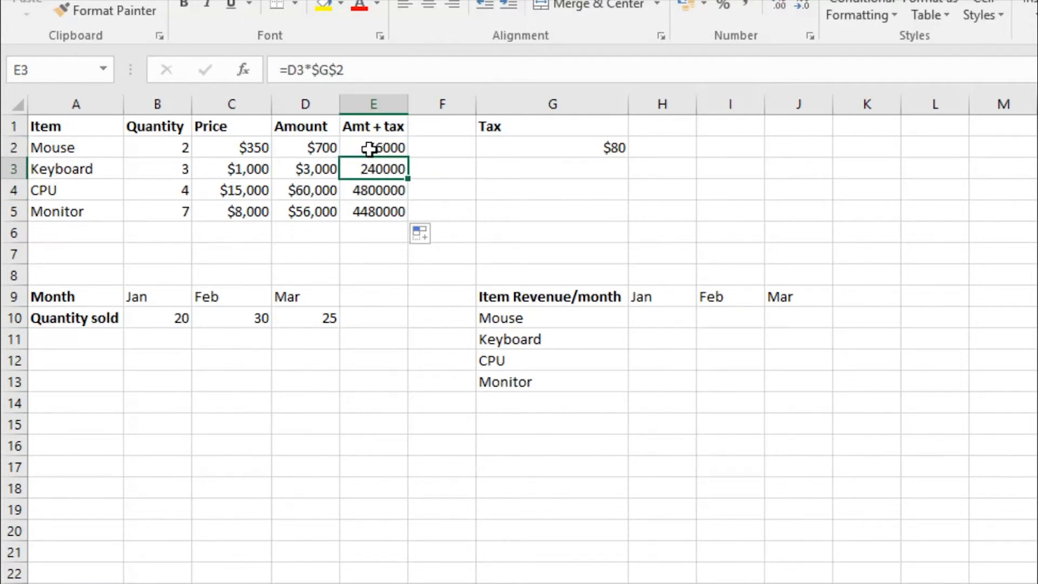
left_click_drag(369, 147, 375, 205)
left_click(374, 169)
left_click(601, 148)
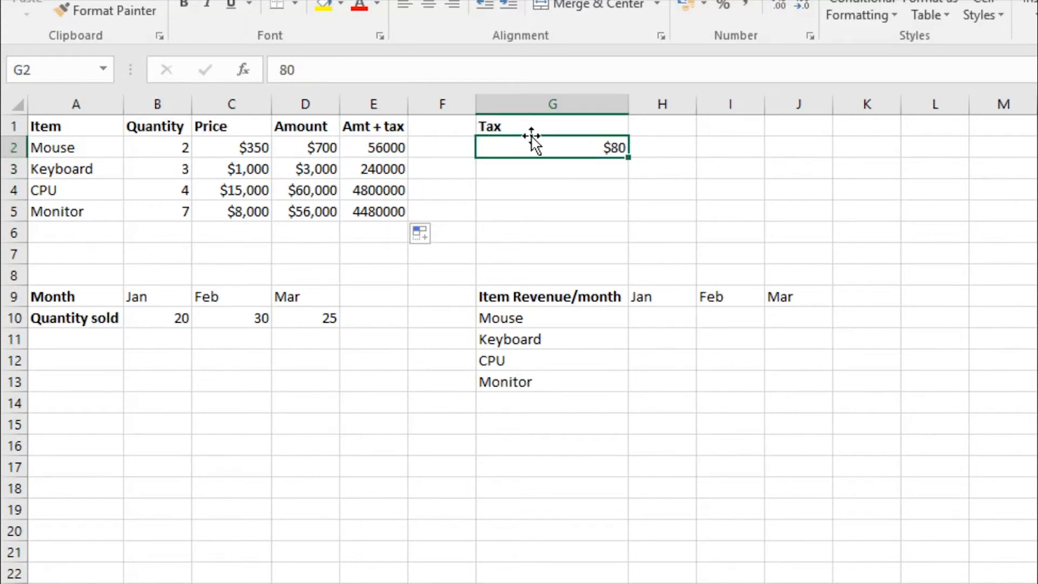
left_click(373, 145)
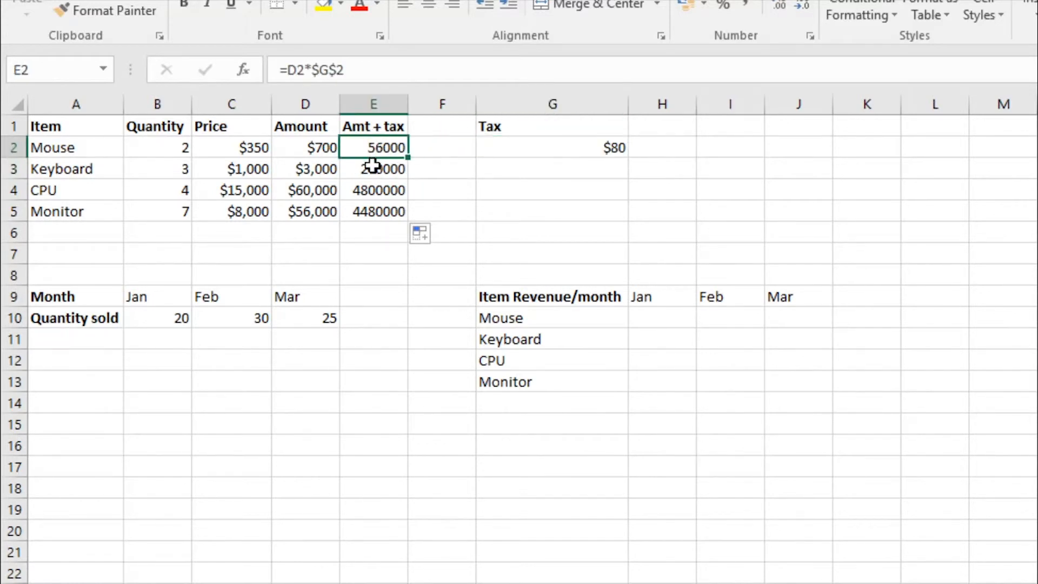
left_click(372, 169)
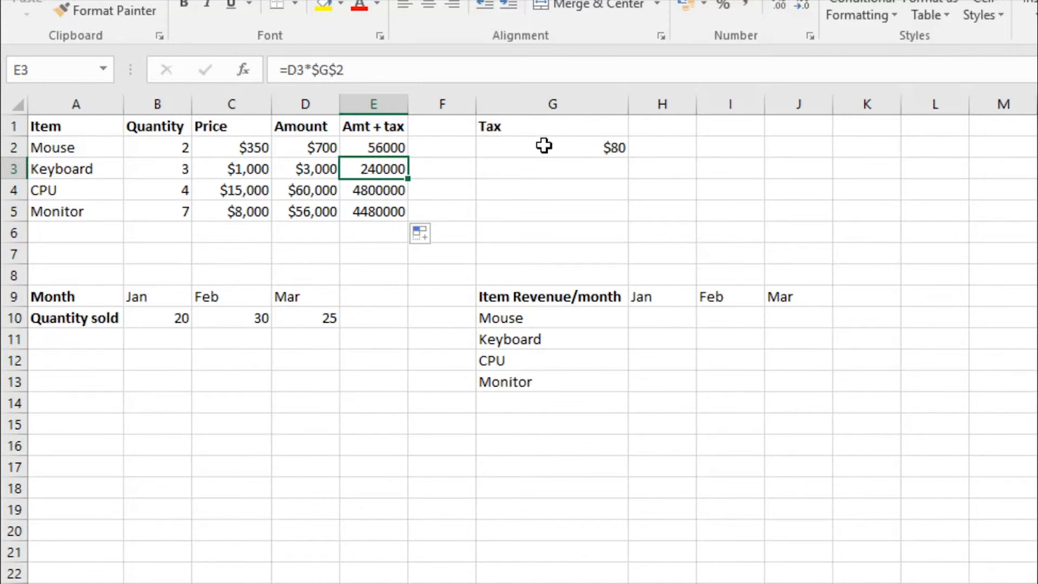
left_click(544, 145)
left_click(366, 148)
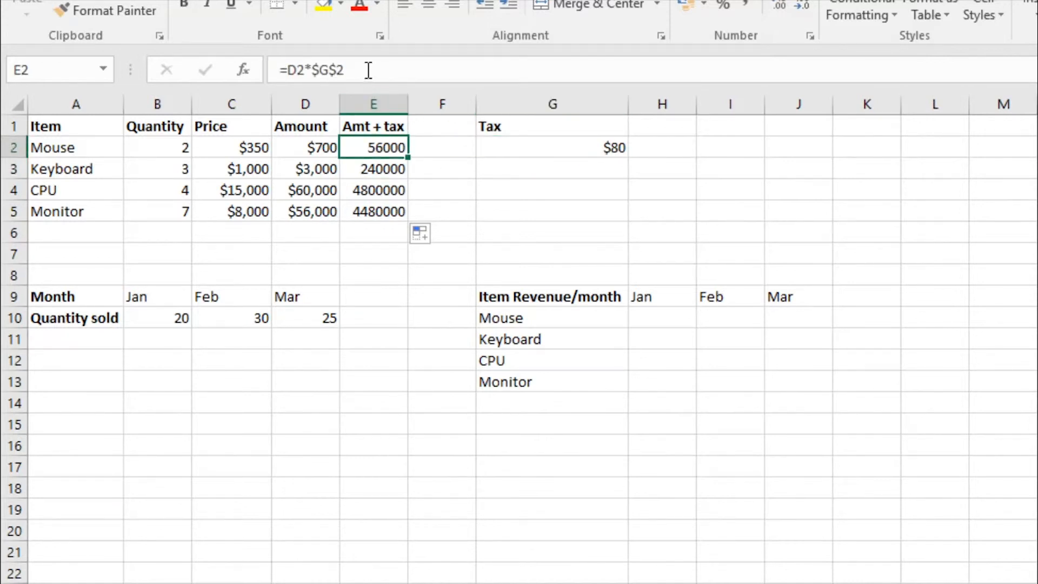
- Trace the cells referenced by the Amt + tax formulas for the mouse in E2 and the CPU in E4
left_click(368, 69)
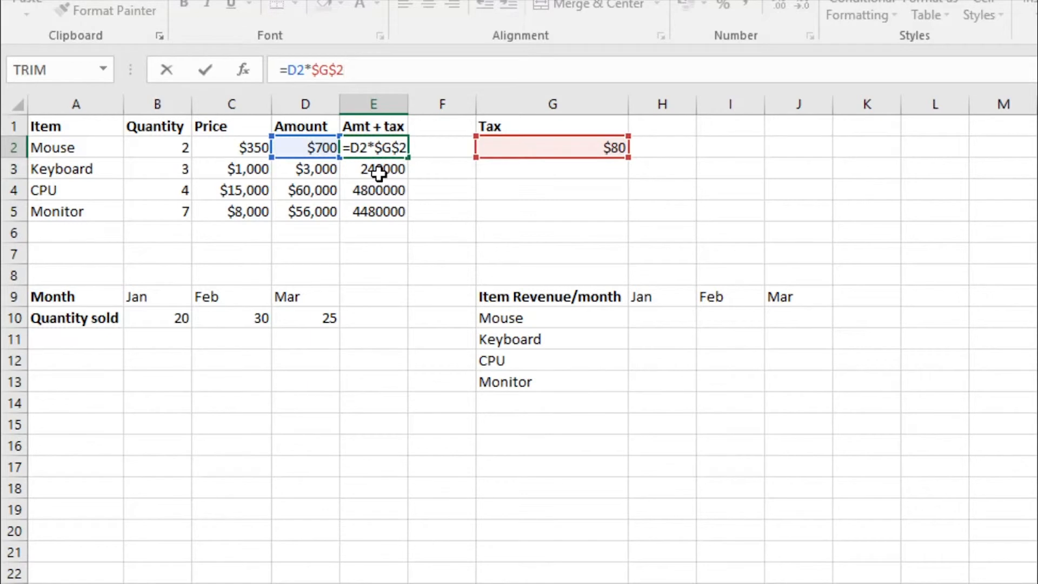
left_click(390, 144)
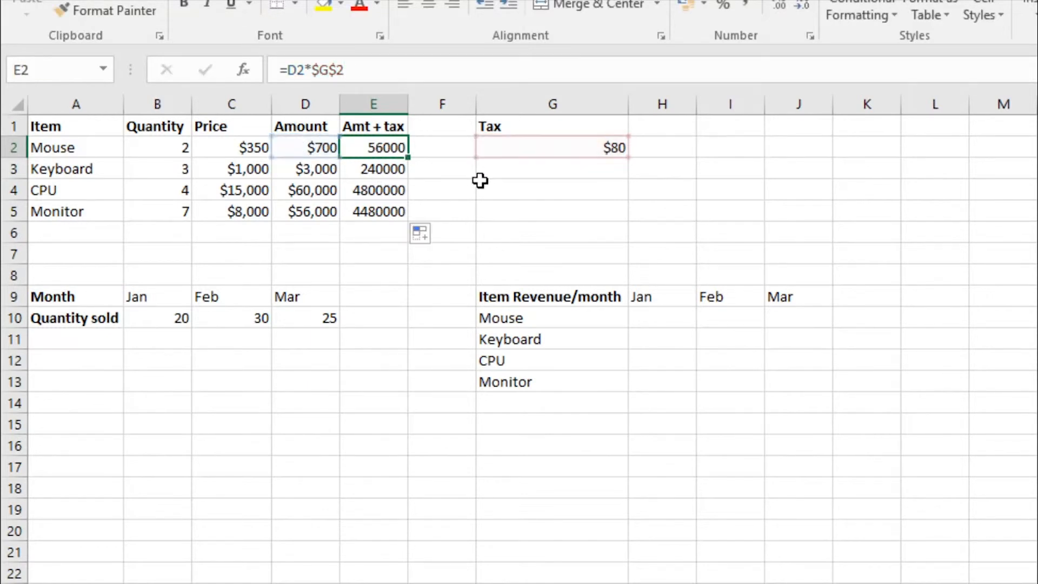
left_click(389, 186)
left_click(369, 72)
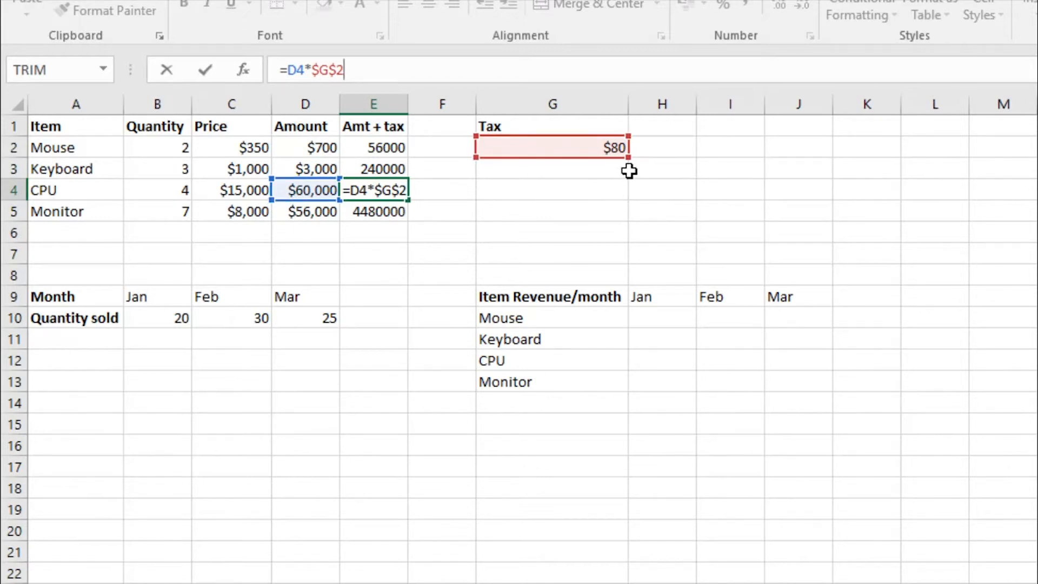
key("Escape")
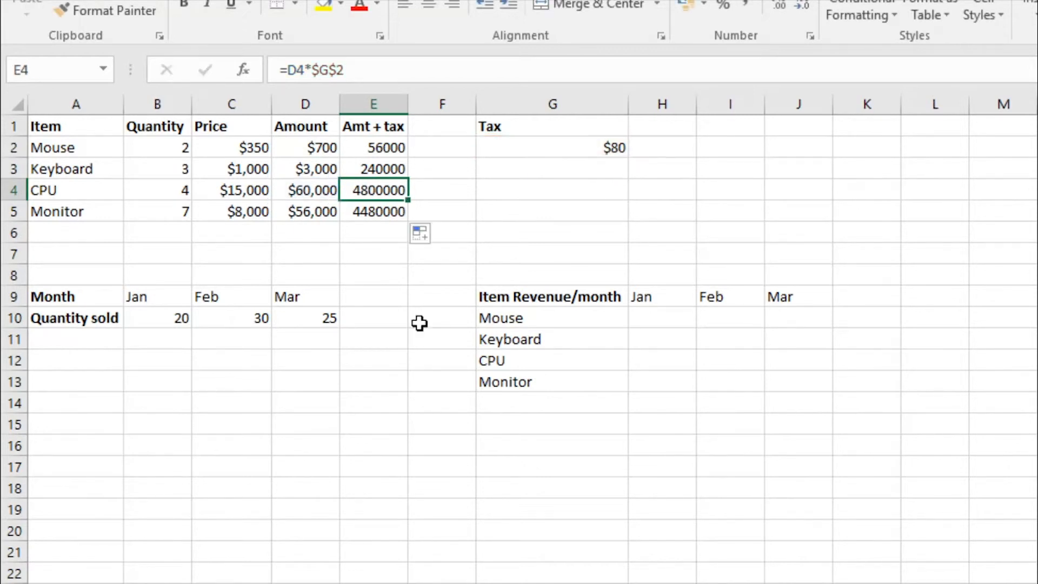
- Examine the monthly quantity table in A9:D10, the item names in column A and the Amt + tax values in E2:E5
left_click(321, 367)
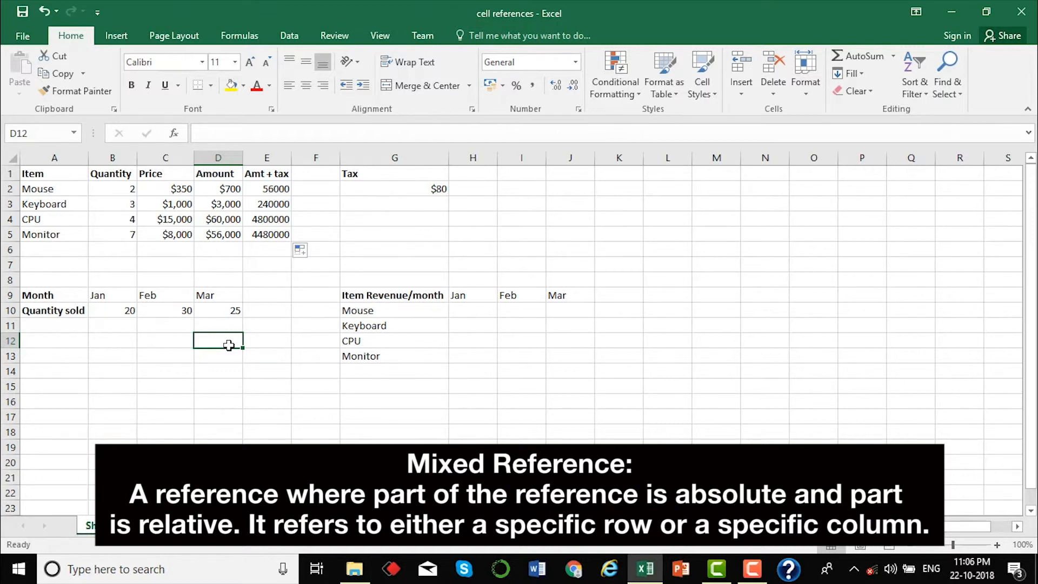
left_click_drag(54, 294, 263, 322)
left_click(244, 367)
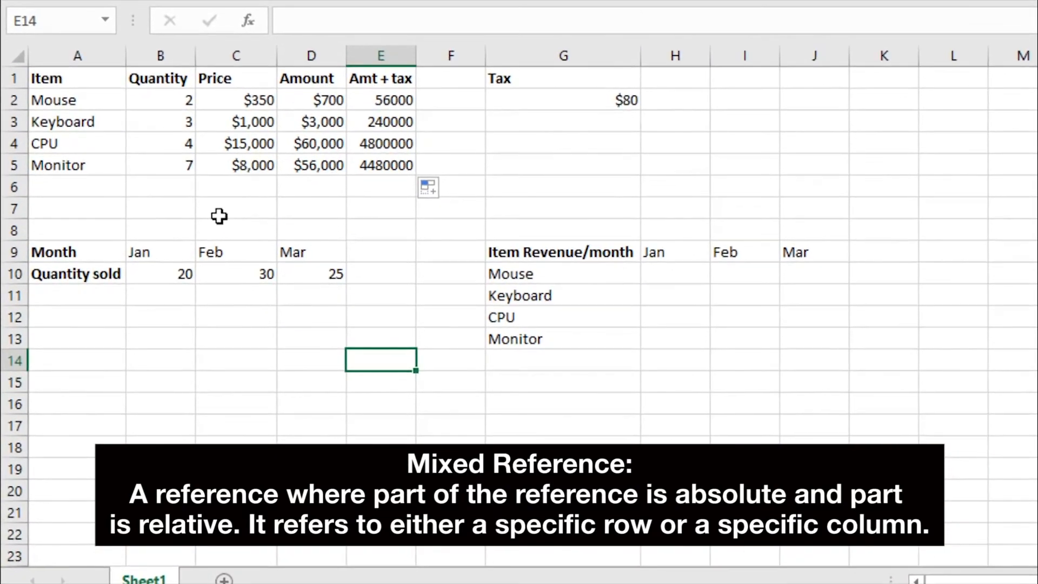
left_click(76, 52)
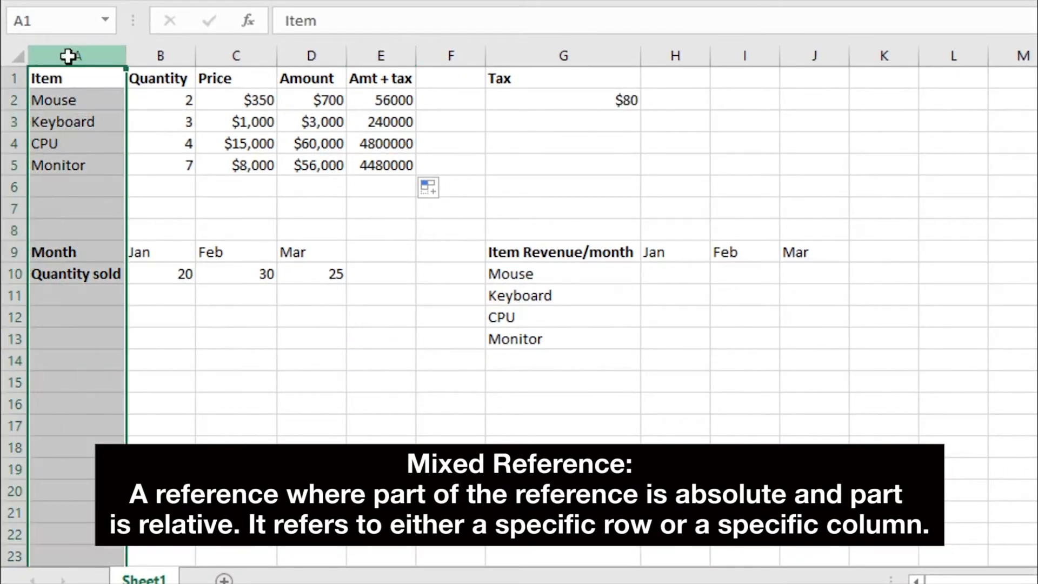
left_click(85, 165)
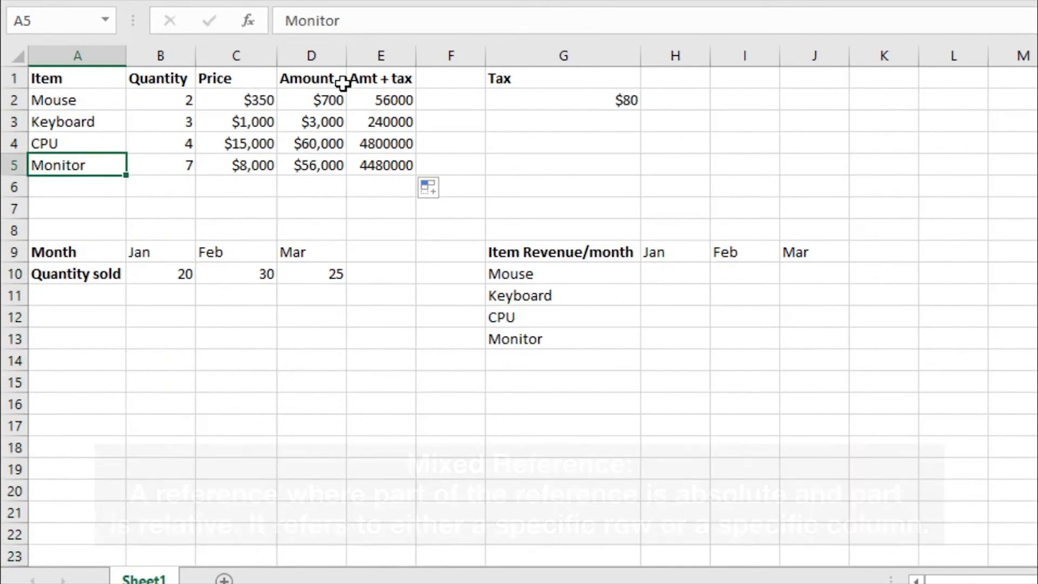
left_click_drag(369, 94, 378, 162)
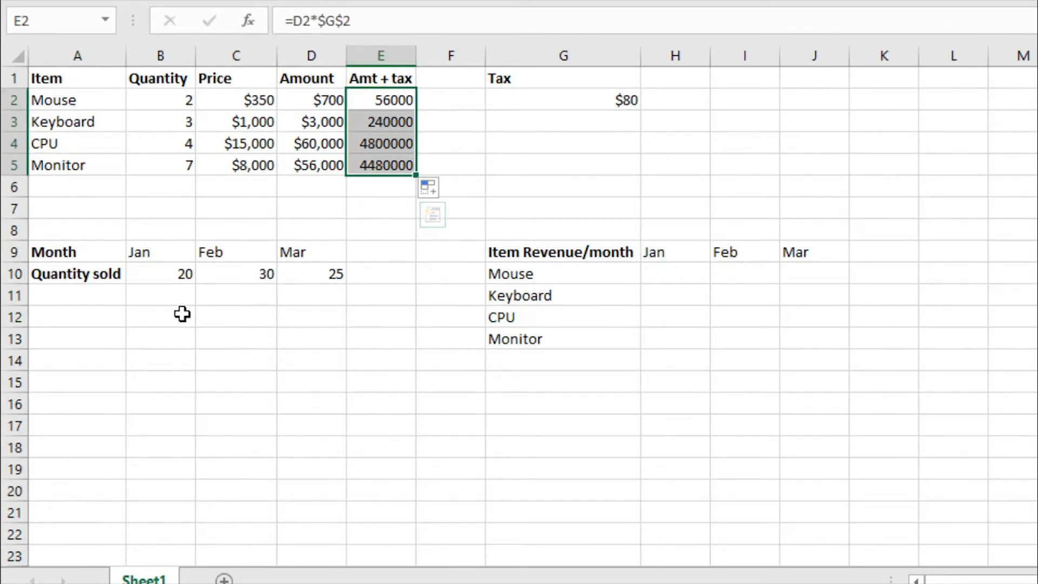
- Examine the Month and Quantity sold rows for Jan to Mar alongside the Quantity and Price columns
left_click(115, 277)
left_click(92, 252)
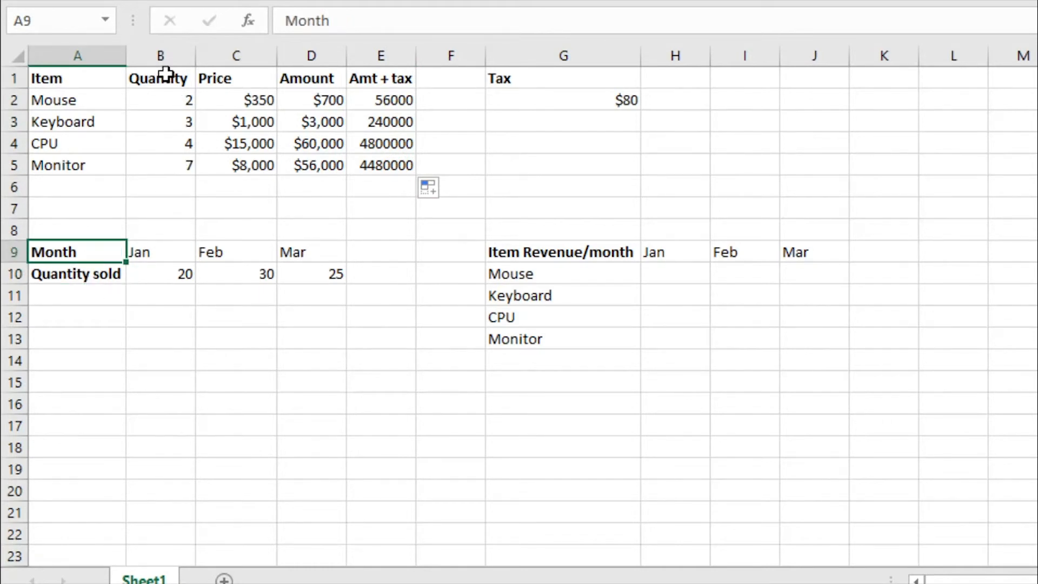
left_click(165, 58)
left_click_drag(165, 59, 199, 65)
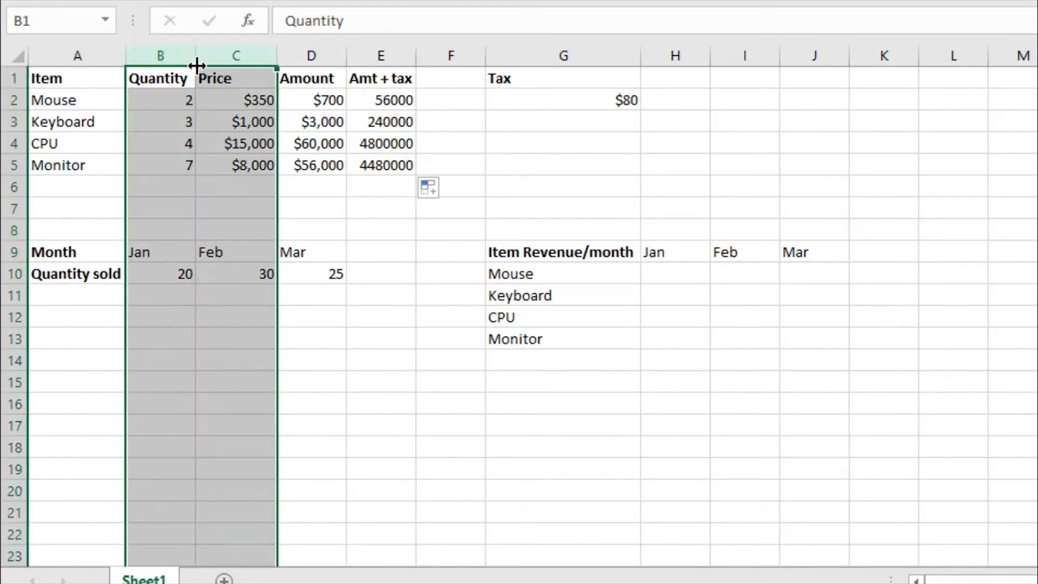
left_click(185, 320)
left_click(95, 281)
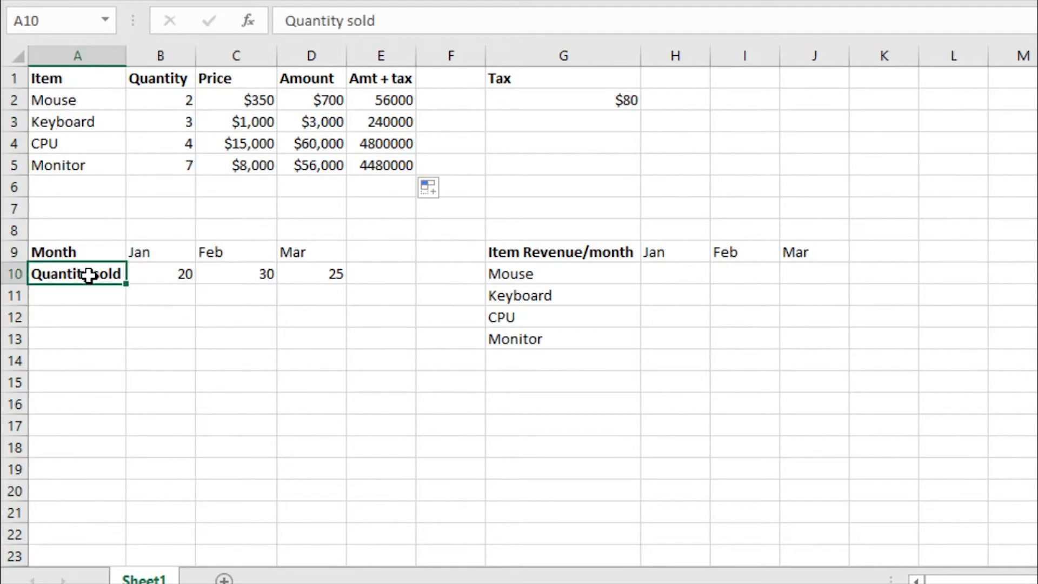
left_click(137, 274)
left_click(111, 268)
left_click_drag(153, 251, 284, 258)
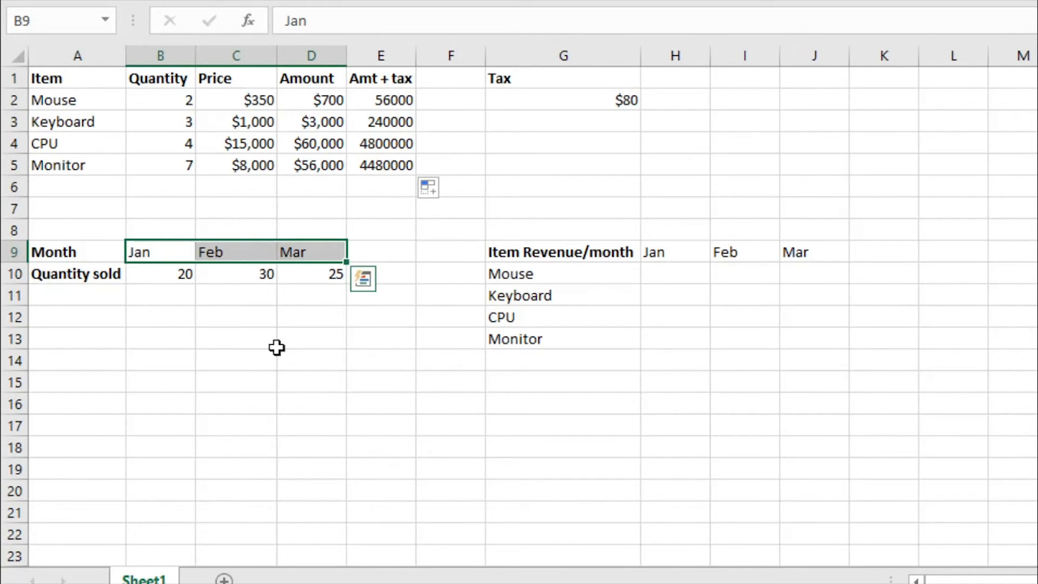
left_click(275, 342)
- Review the data behind the Item Revenue/month table: the quantities sold, the months and the Amt + tax values
left_click(565, 255)
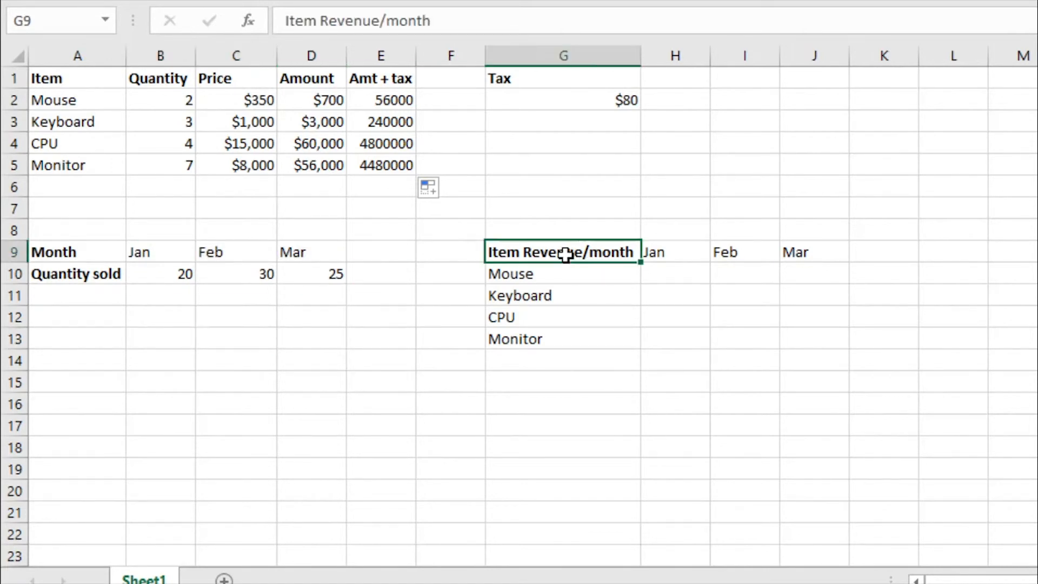
left_click_drag(180, 277, 323, 278)
left_click_drag(132, 248, 304, 257)
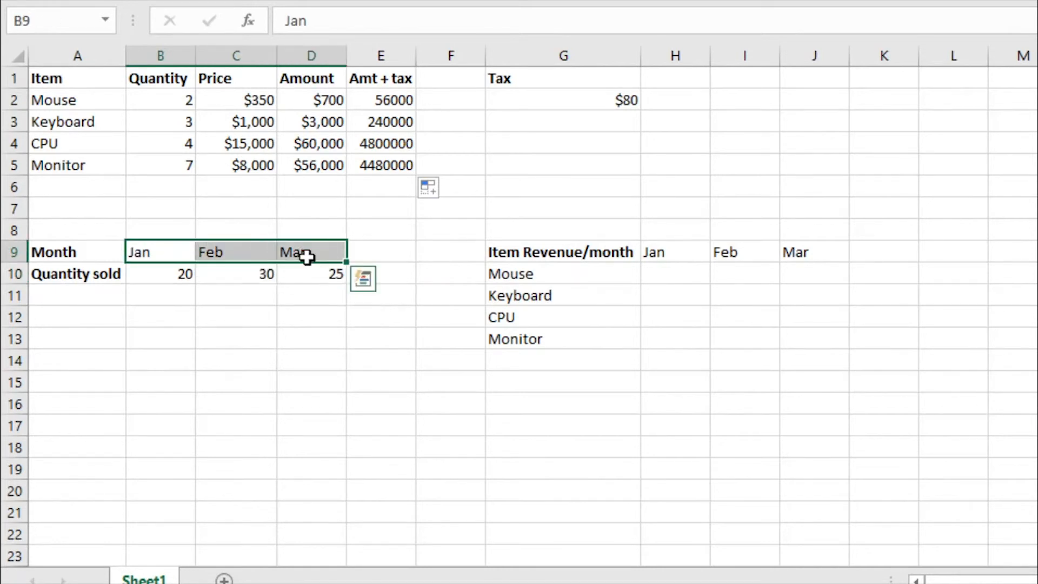
left_click(315, 301)
left_click_drag(382, 99, 381, 162)
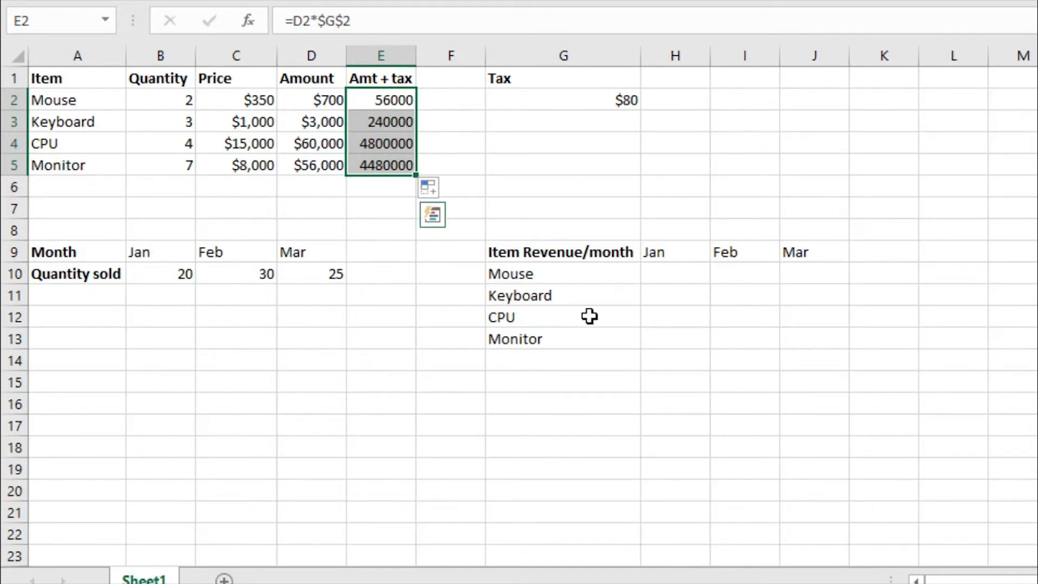
- Calculate the mouse's January revenue in H10 with the formula =E2*B10, multiplying its Amt + tax by the January quantity sold
left_click(585, 276)
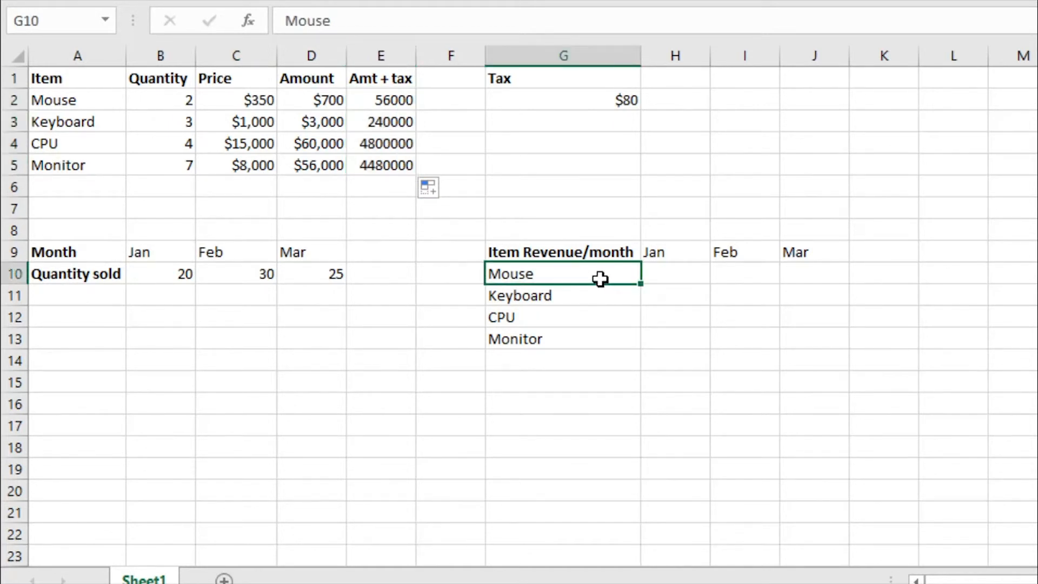
left_click(665, 273)
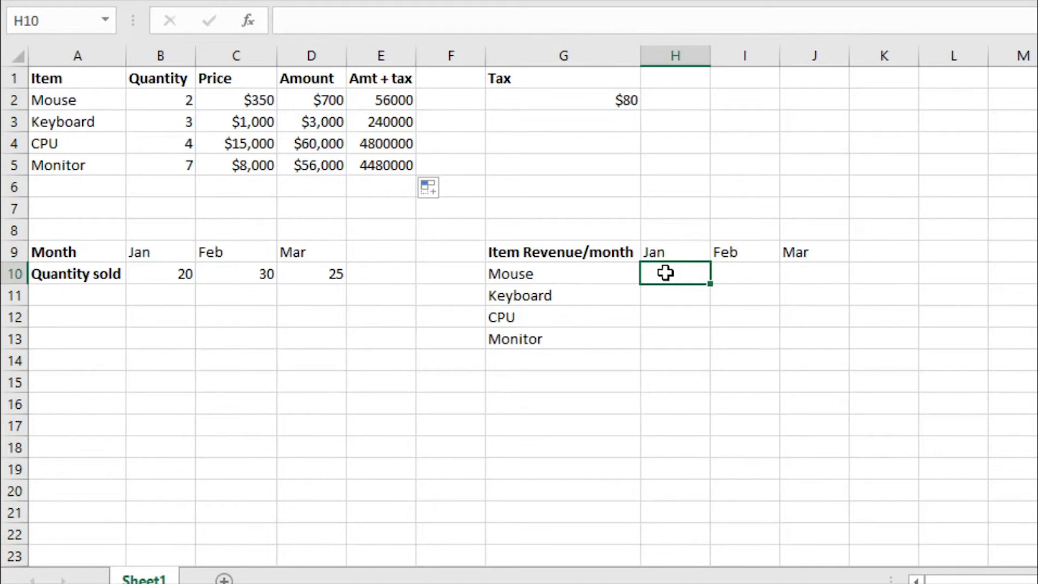
type("=")
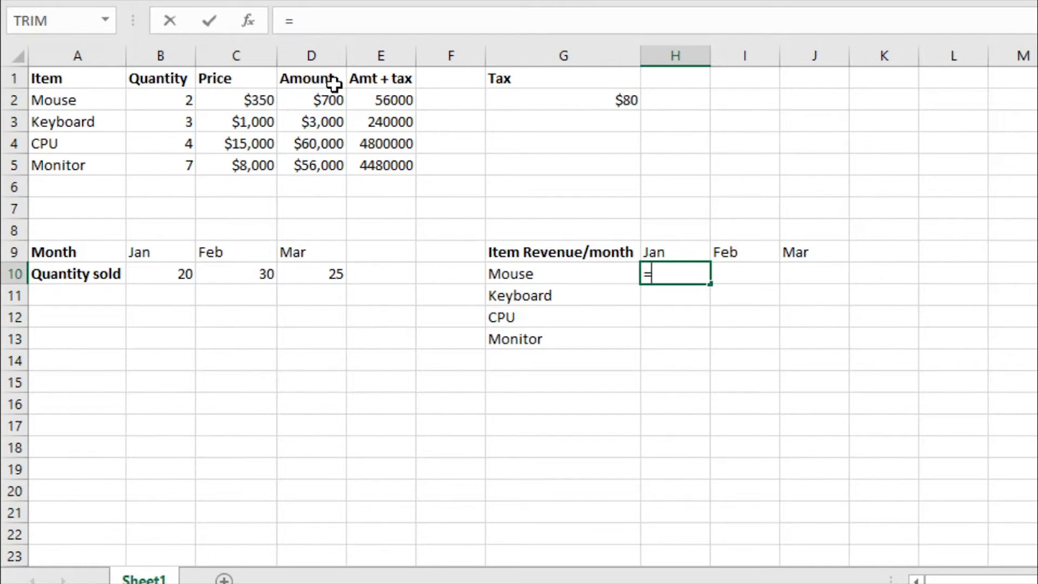
left_click(393, 100)
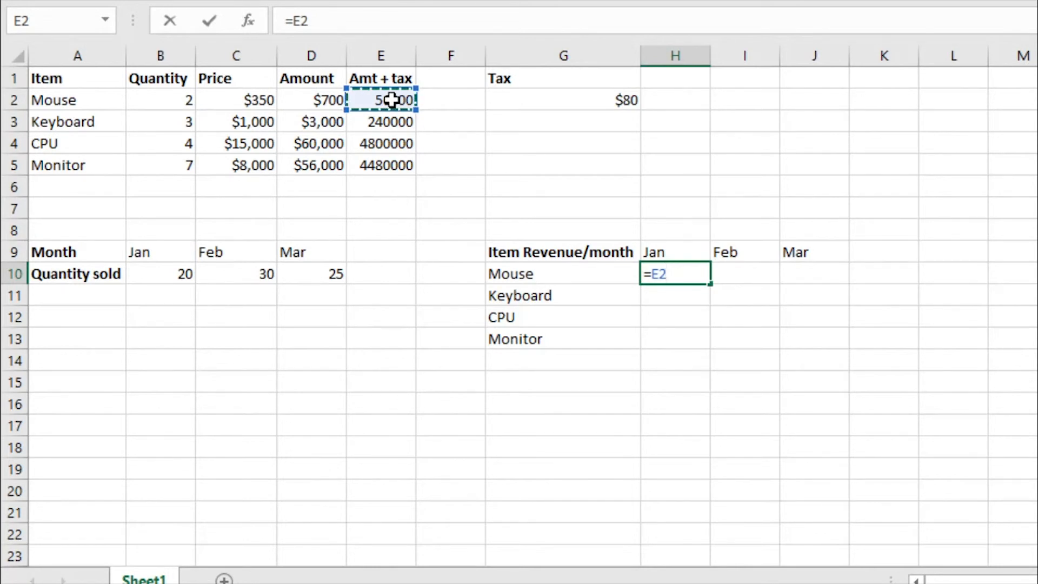
type("*")
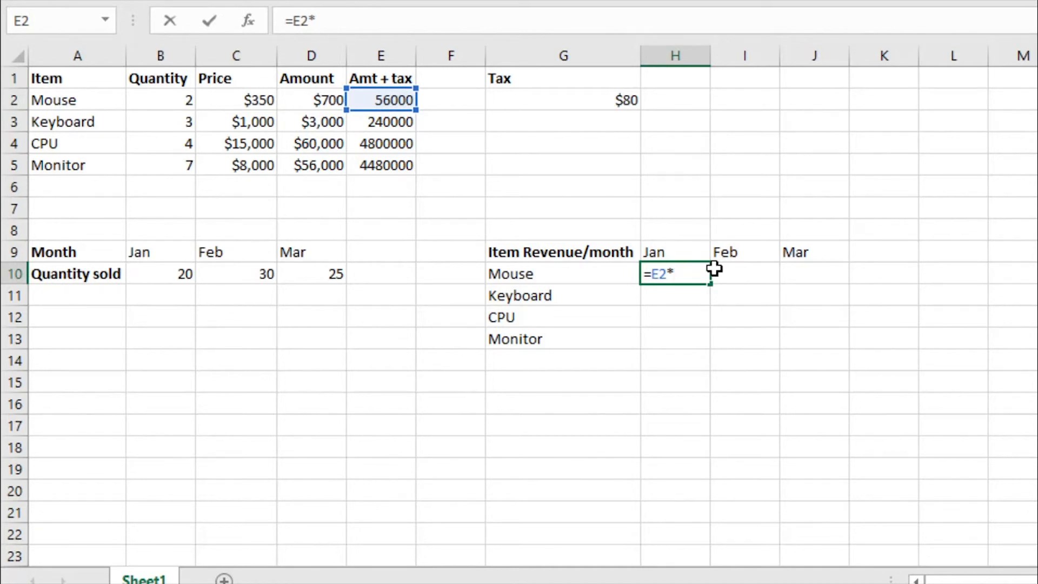
left_click(178, 274)
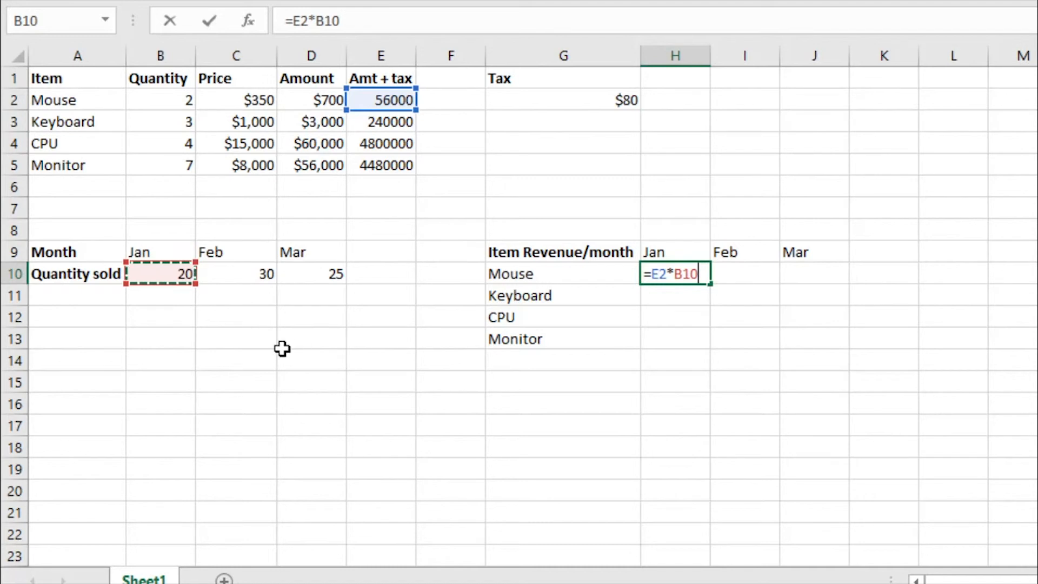
key("Return")
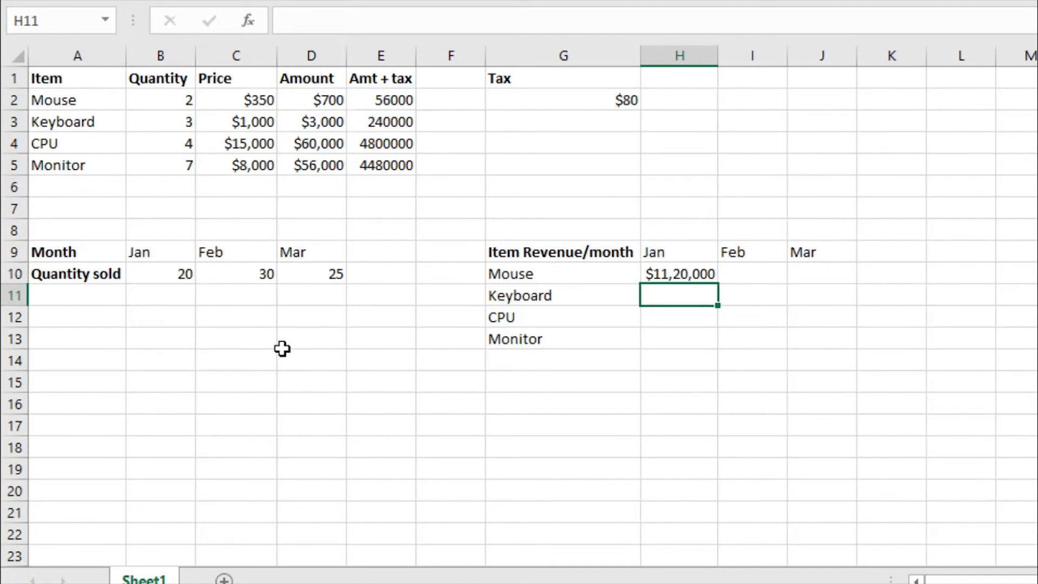
- Try to copy the relative revenue formula from H10 across to March and down to the Monitor row, covering H10:J13
left_click(651, 270)
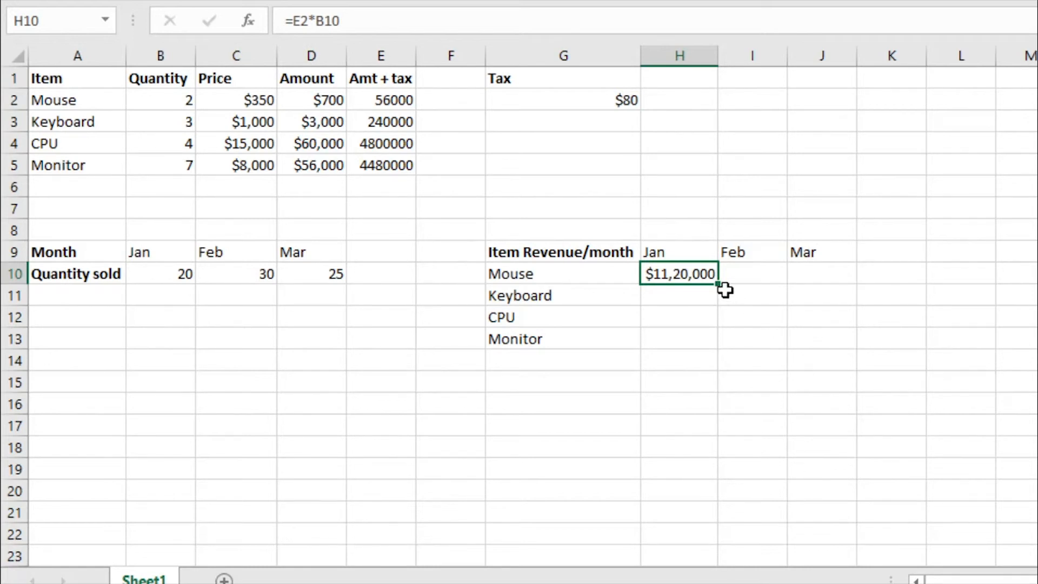
left_click_drag(719, 283, 830, 290)
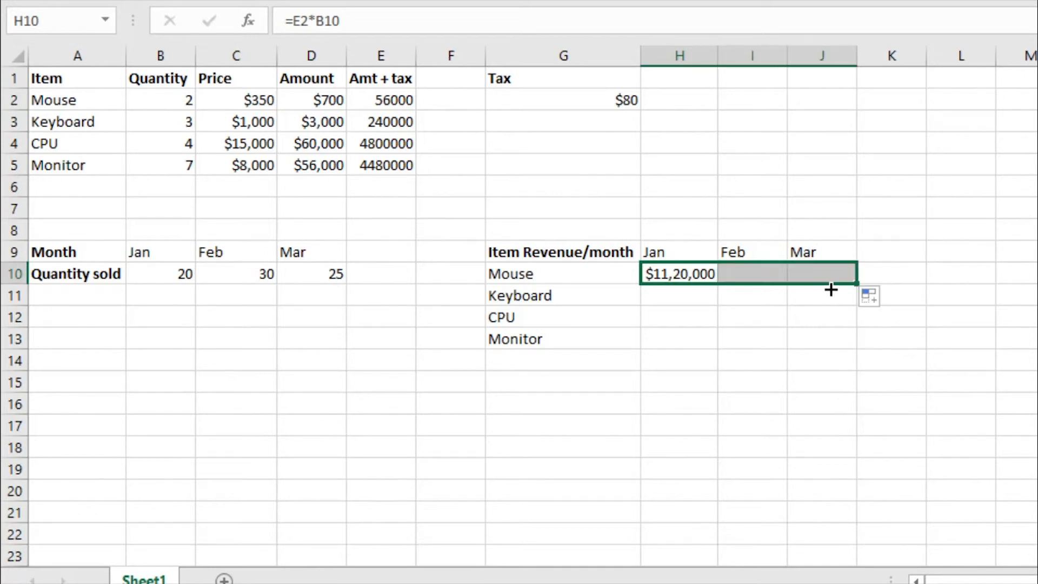
left_click(814, 317)
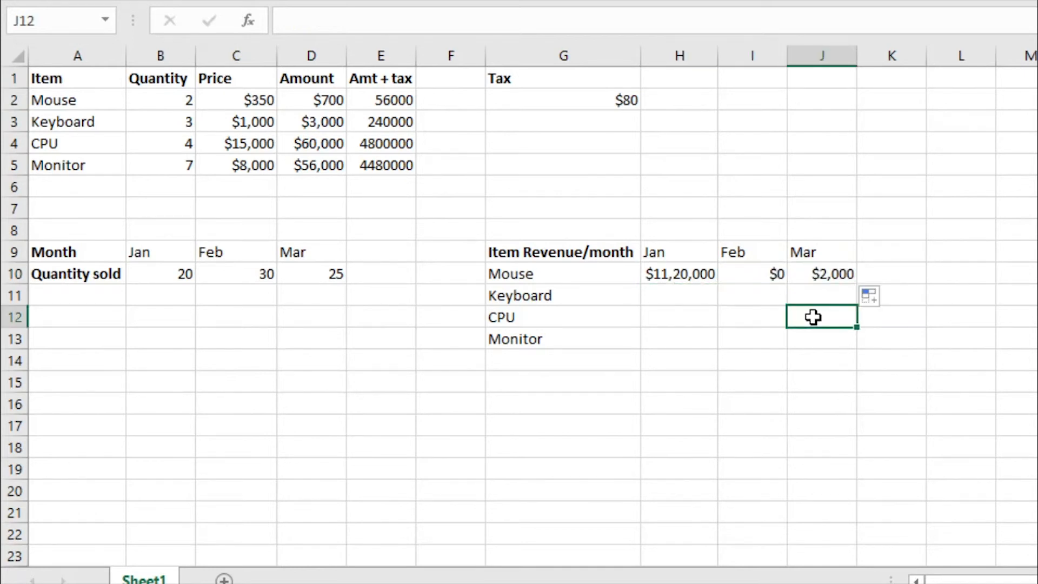
left_click(754, 273)
left_click_drag(691, 274, 857, 350)
left_click(807, 390)
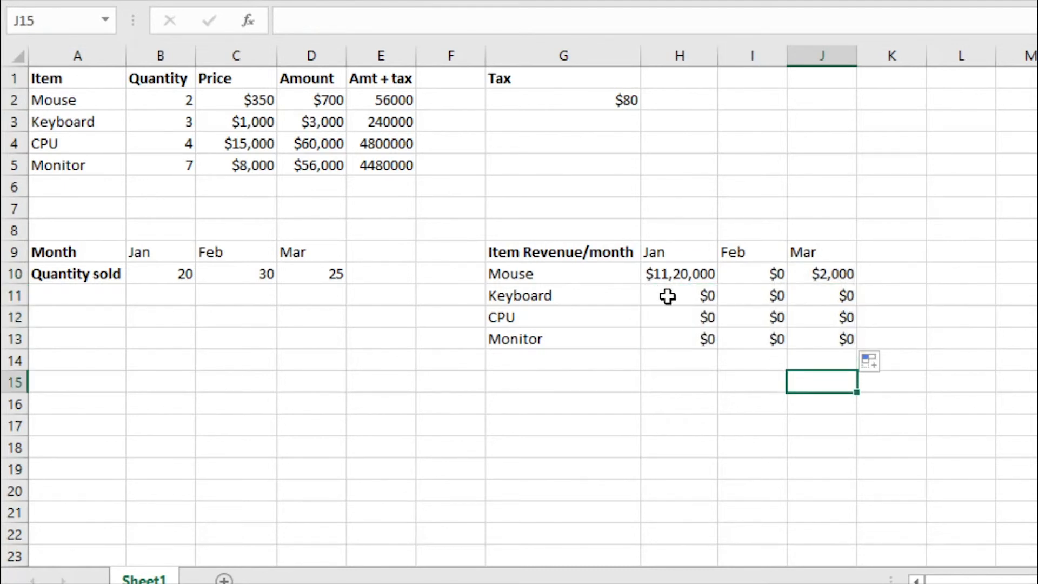
- Inspect the copied keyboard revenue formulas and trace the cells referenced by the February one in I11
left_click(715, 301)
left_click_drag(718, 301, 806, 326)
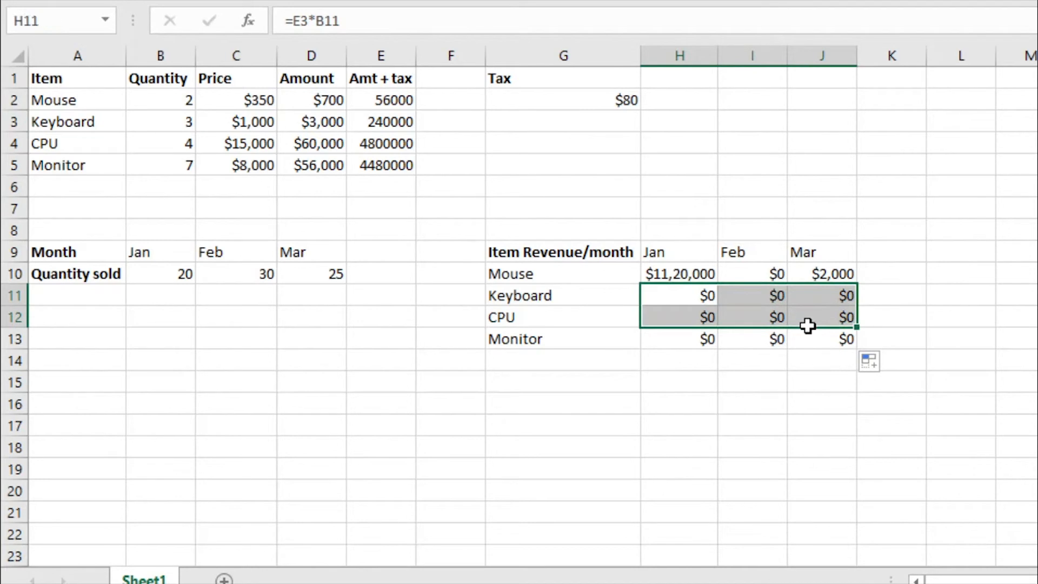
left_click(760, 298)
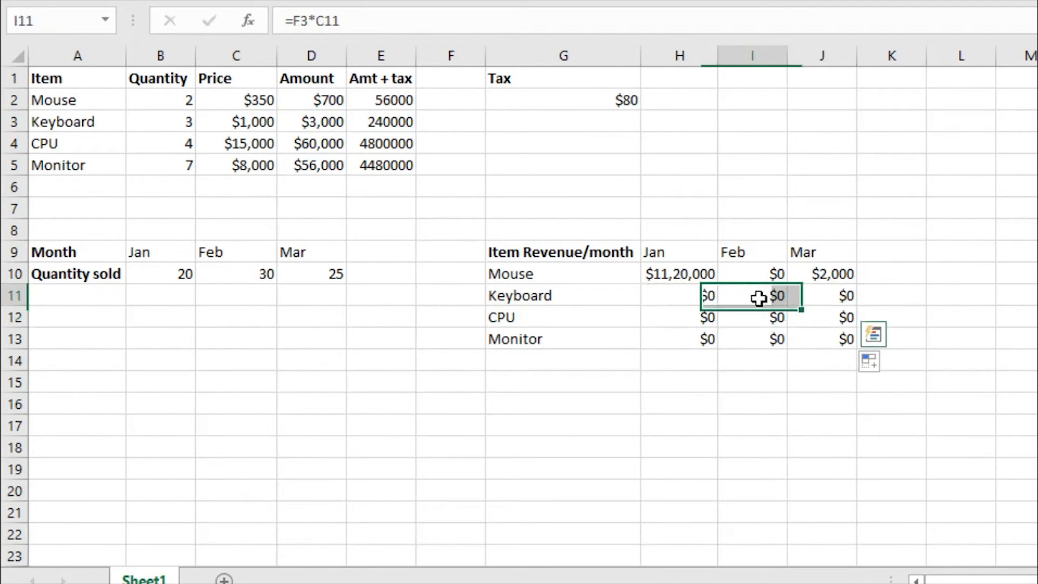
left_click(367, 16)
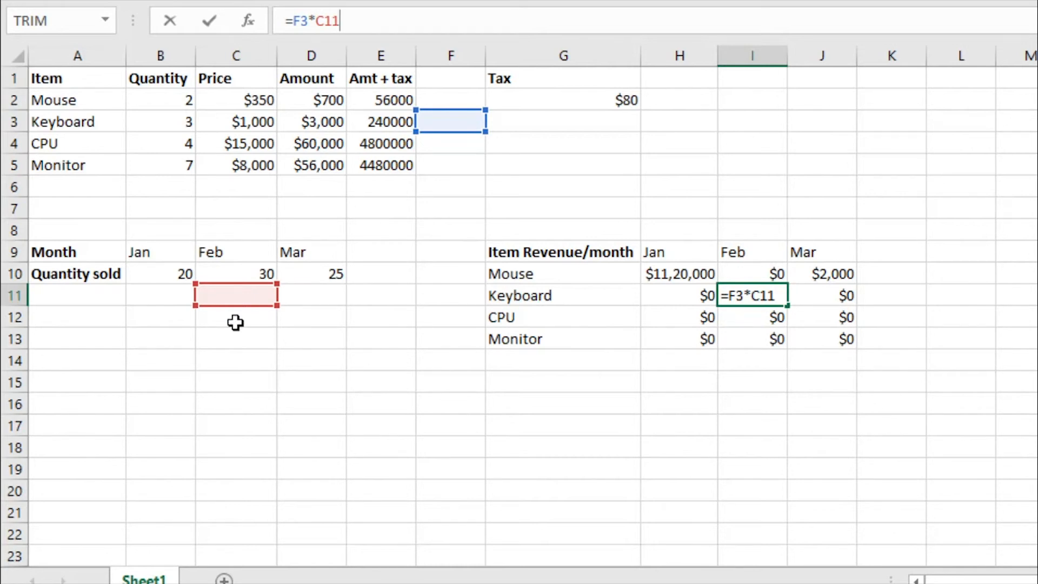
key("Escape")
- Clear the copied revenue formulas from H11:J13 and I10:J10, keeping only the mouse's January formula
left_click(712, 295)
left_click_drag(711, 295, 799, 345)
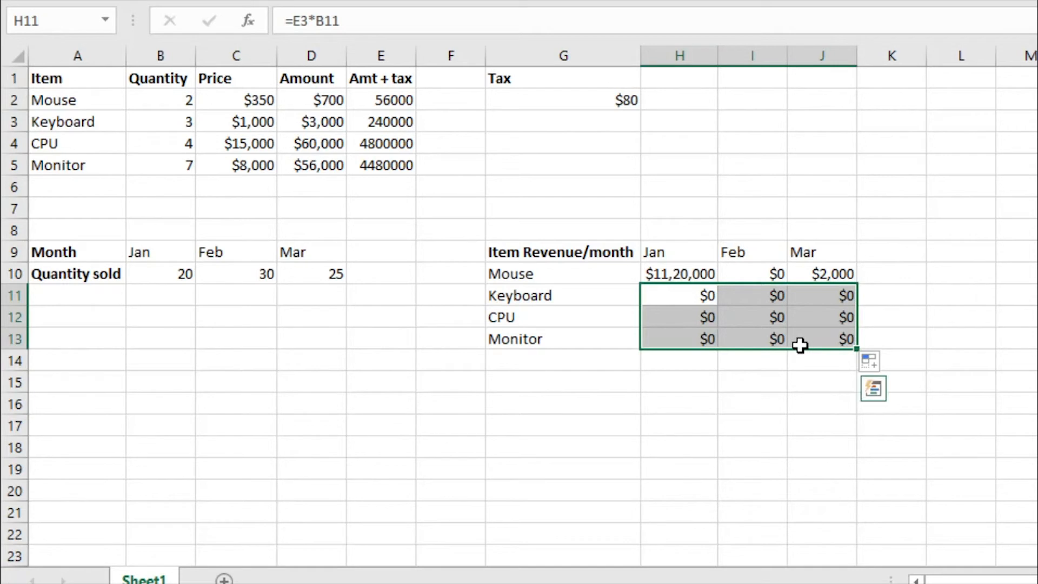
key("Delete")
left_click(773, 275)
left_click_drag(815, 274, 822, 275)
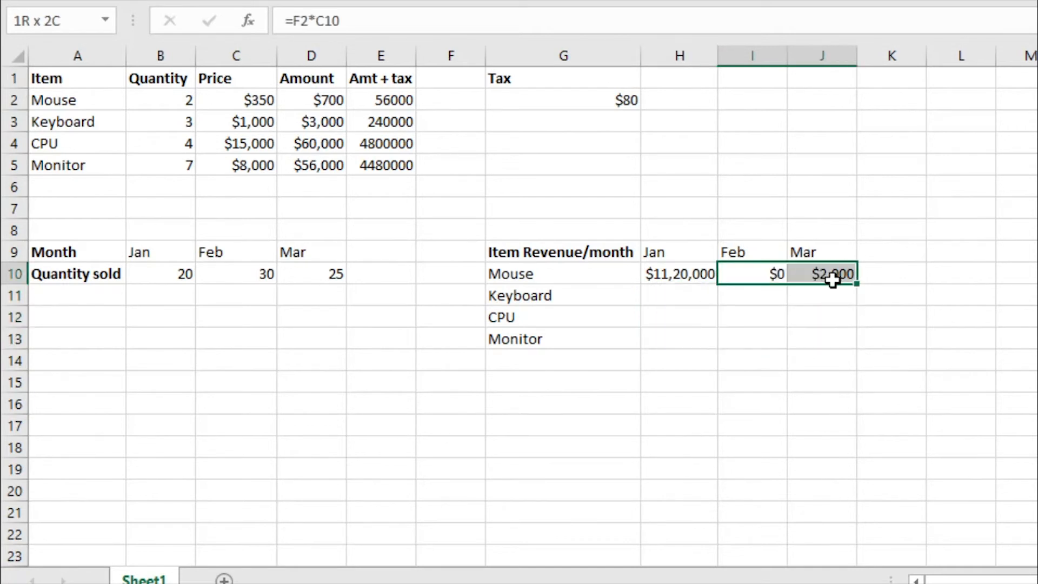
key("Delete")
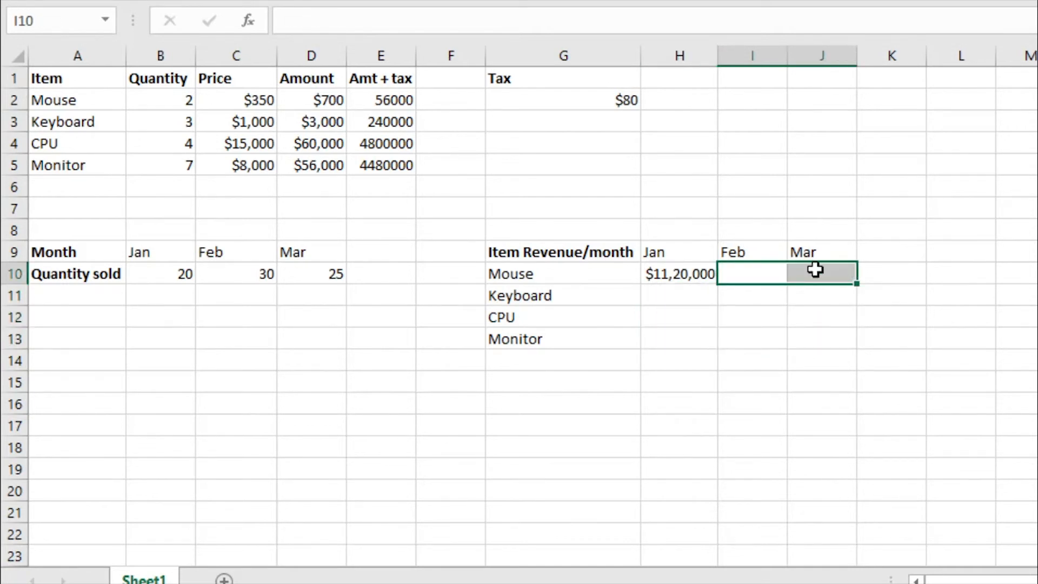
- Lock only the column of the Amt + tax reference in the mouse's January revenue formula, so that H10 reads =$E2*B10
left_click(674, 272)
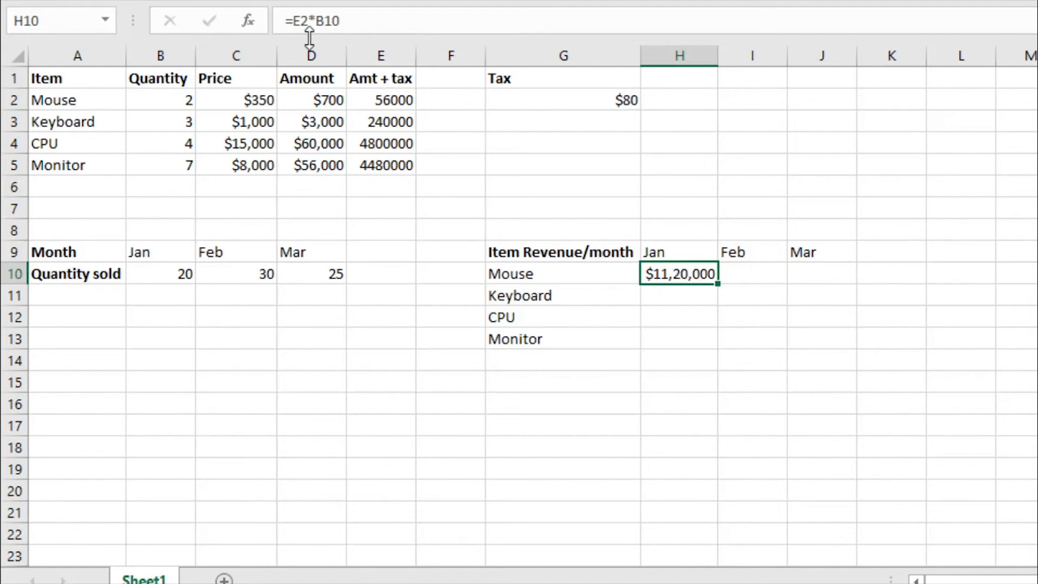
left_click(357, 21)
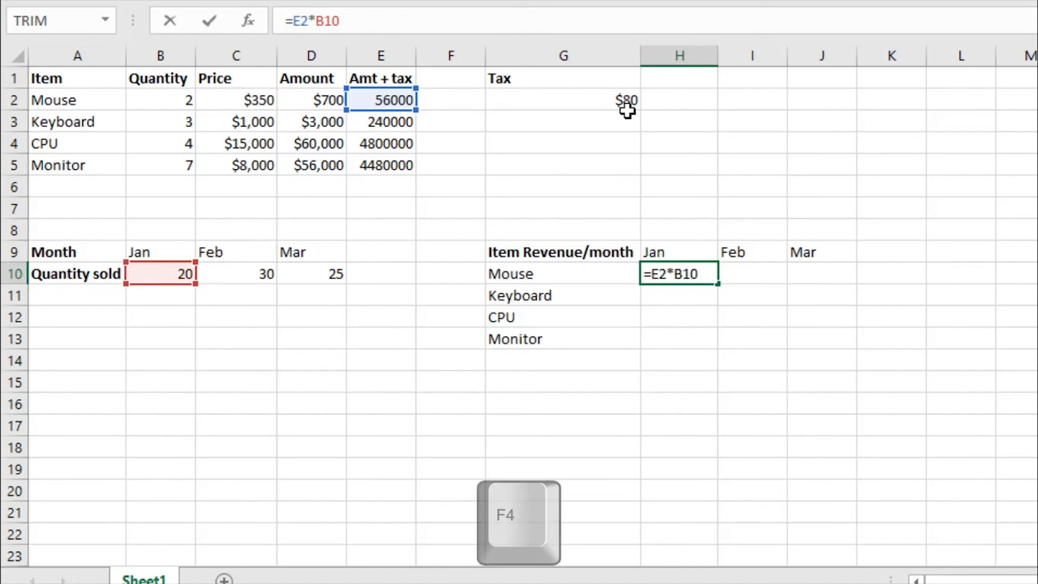
key("F4")
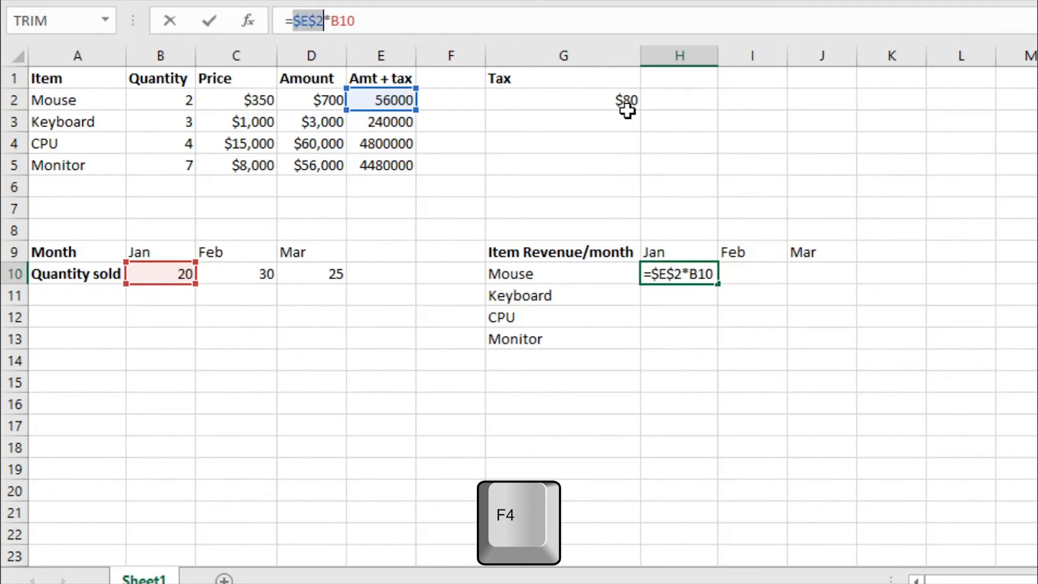
key("F4")
key("F4")
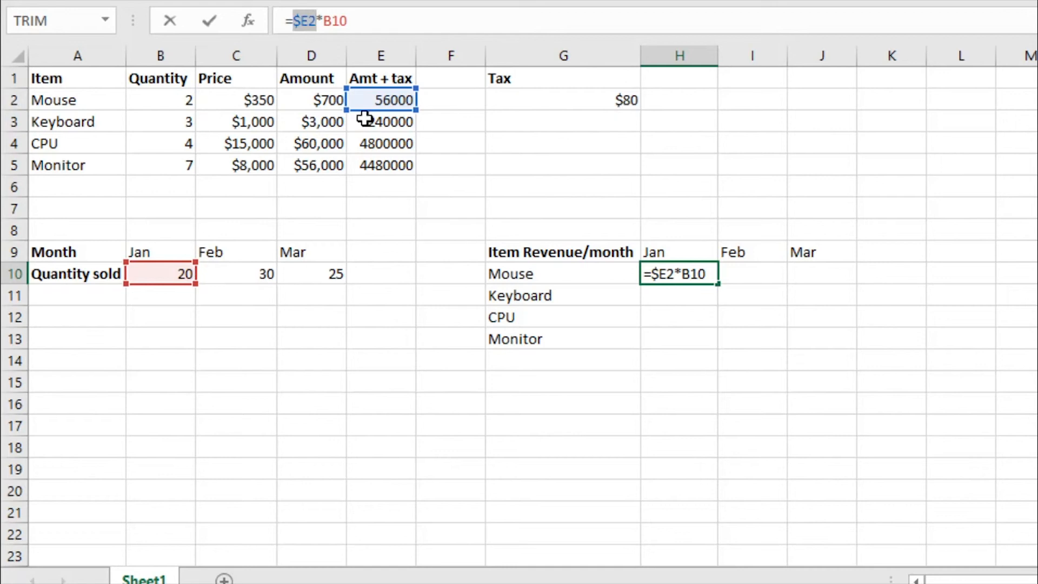
left_click(344, 20)
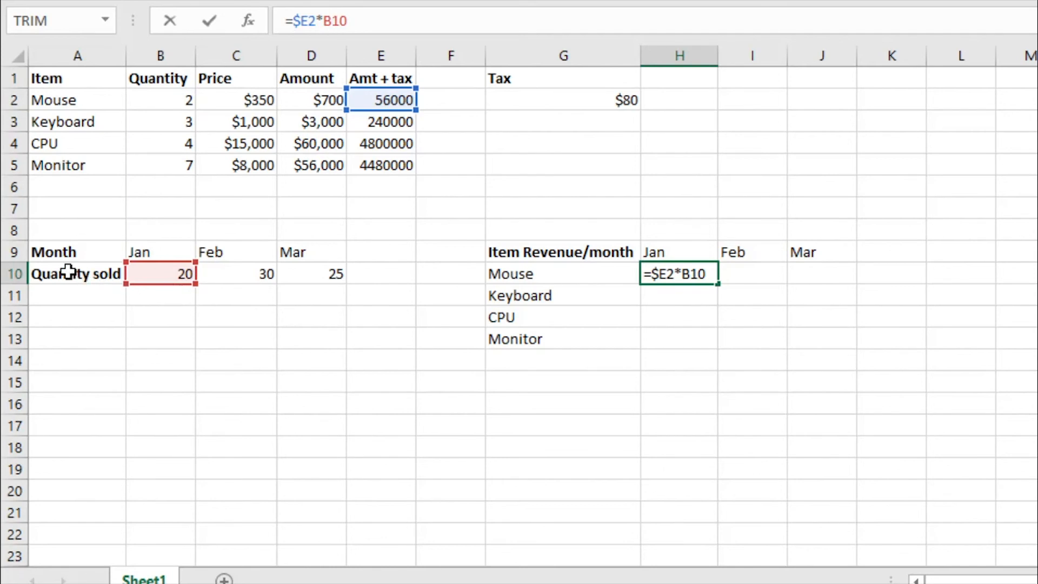
left_click(15, 274)
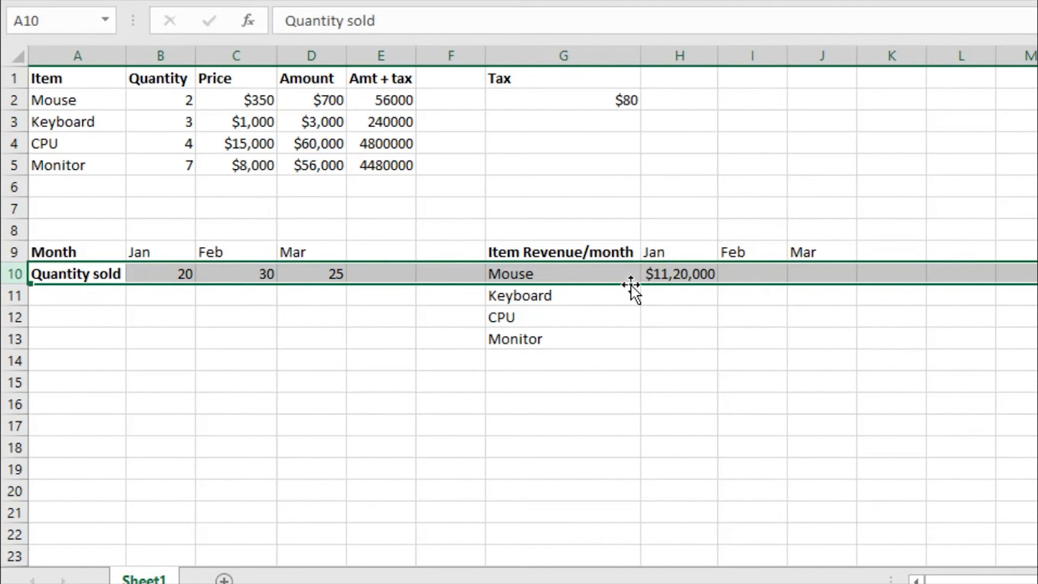
- Lock only the row of the January quantity reference in the mouse's revenue formula, so that H10 reads =$E2*B$10
left_click(664, 274)
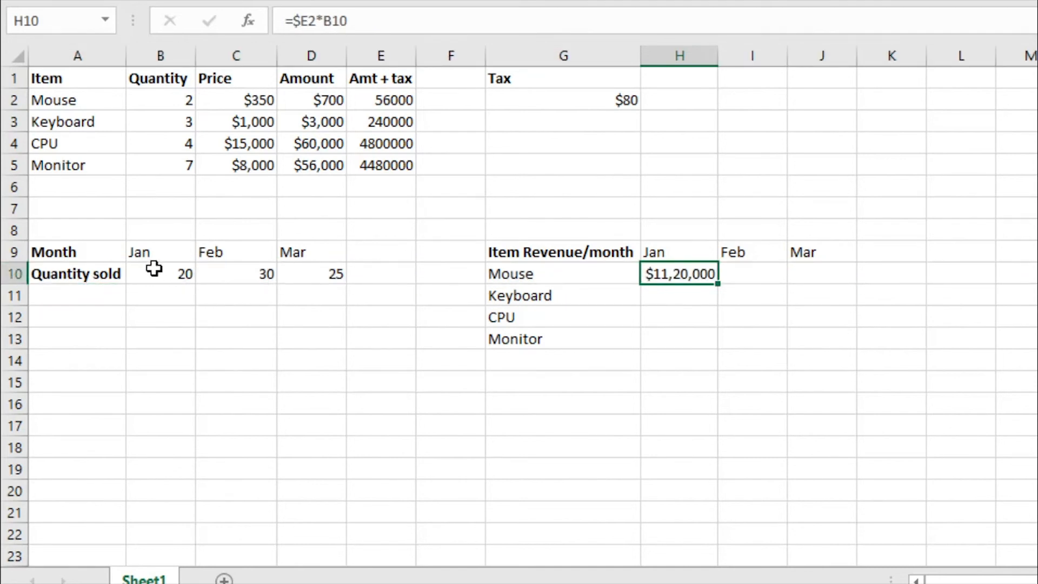
left_click_drag(161, 269, 313, 274)
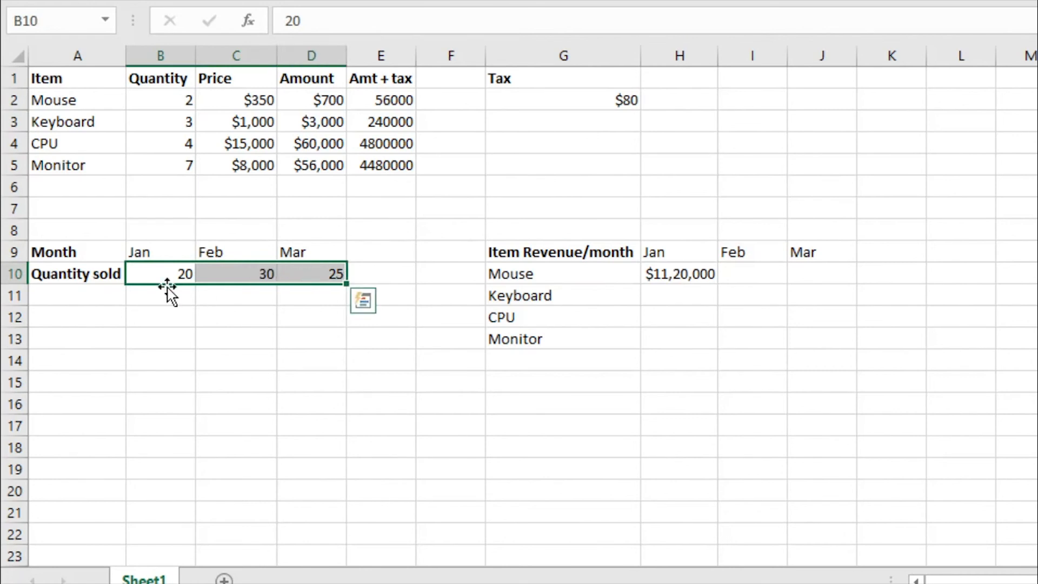
left_click(696, 274)
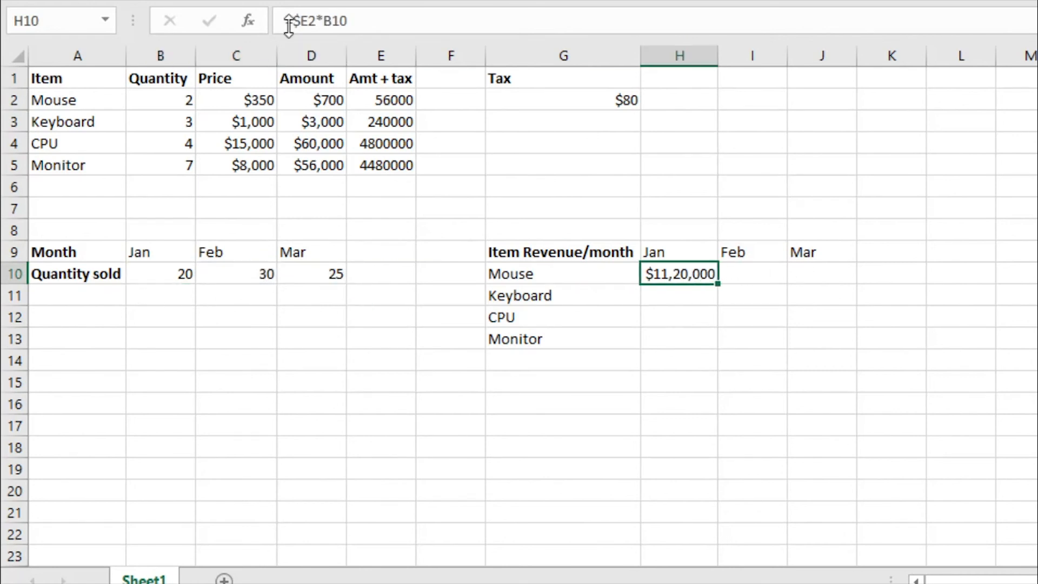
left_click(334, 20)
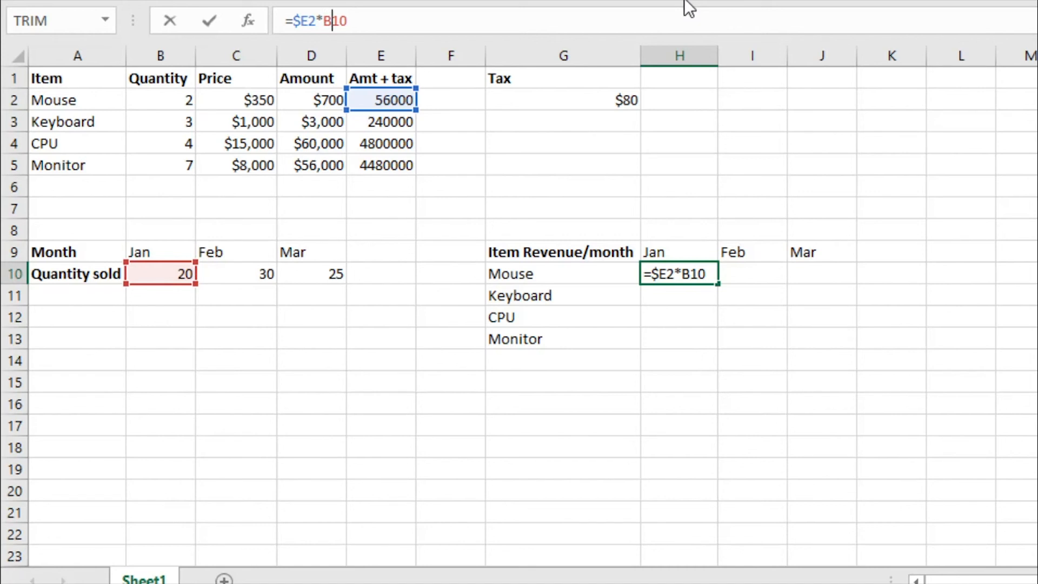
key("F4")
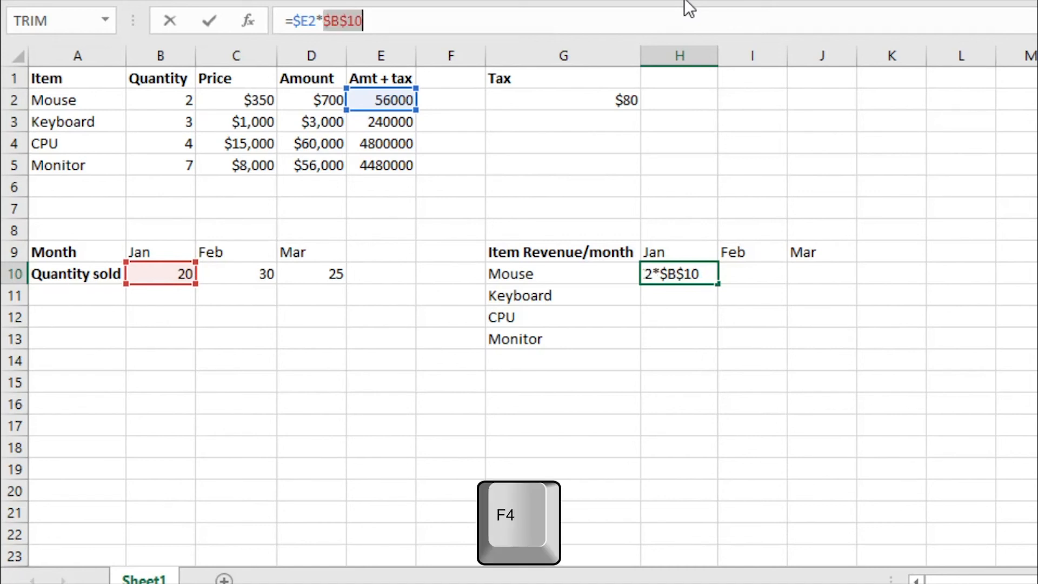
key("F4")
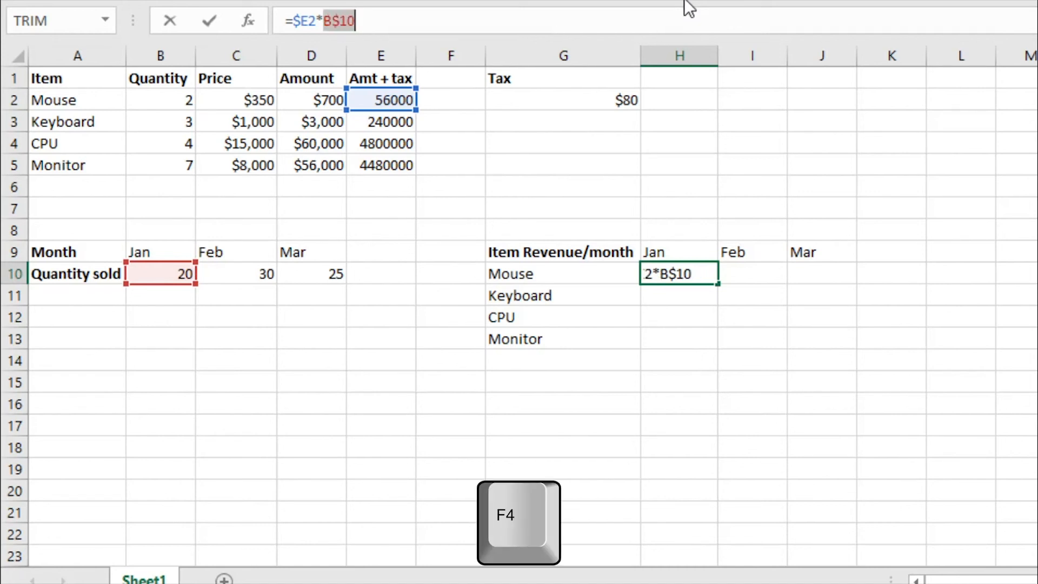
left_click(361, 20)
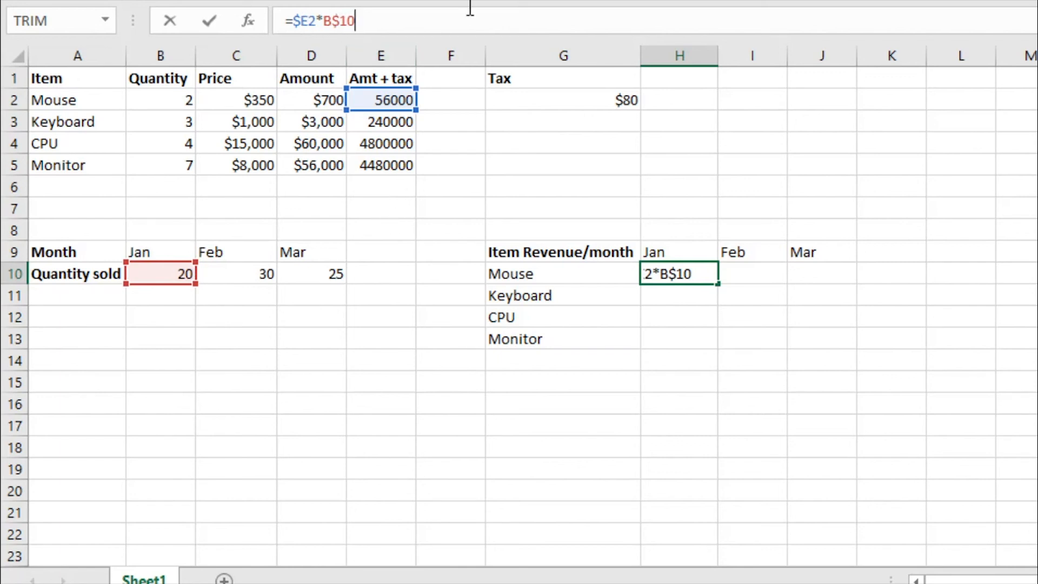
key("Return")
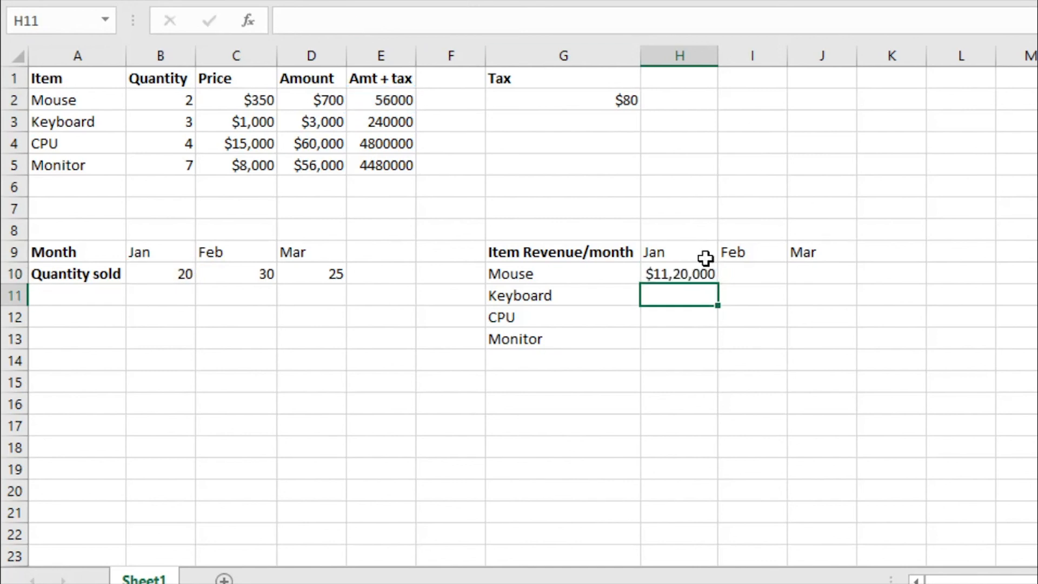
- Copy the mouse's January revenue formula across to March, filling I10:J10, and autofit the widths of columns I and J
left_click(688, 270)
left_click_drag(720, 282, 823, 282)
left_click(782, 332)
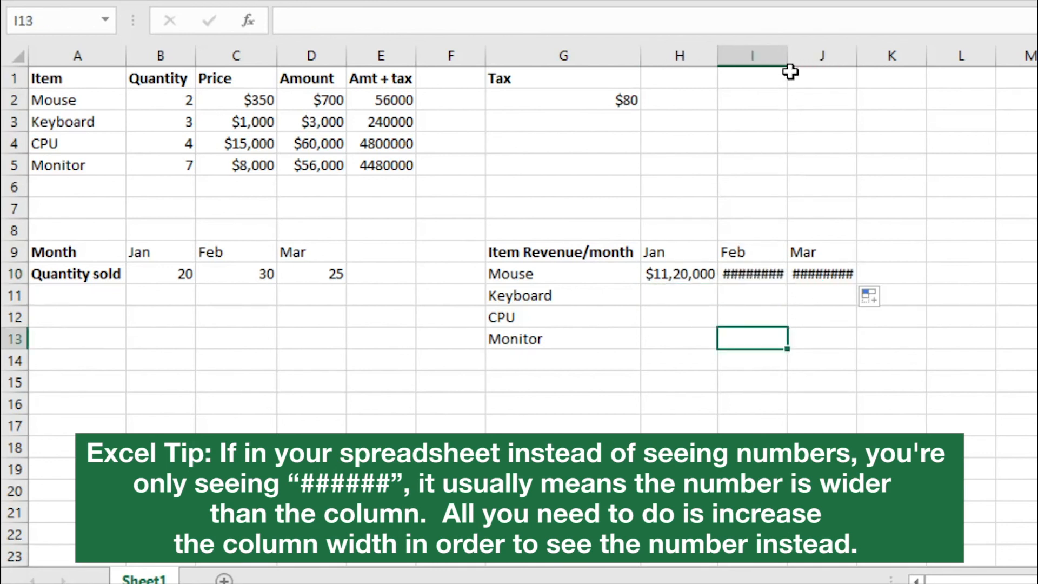
double_click(791, 50)
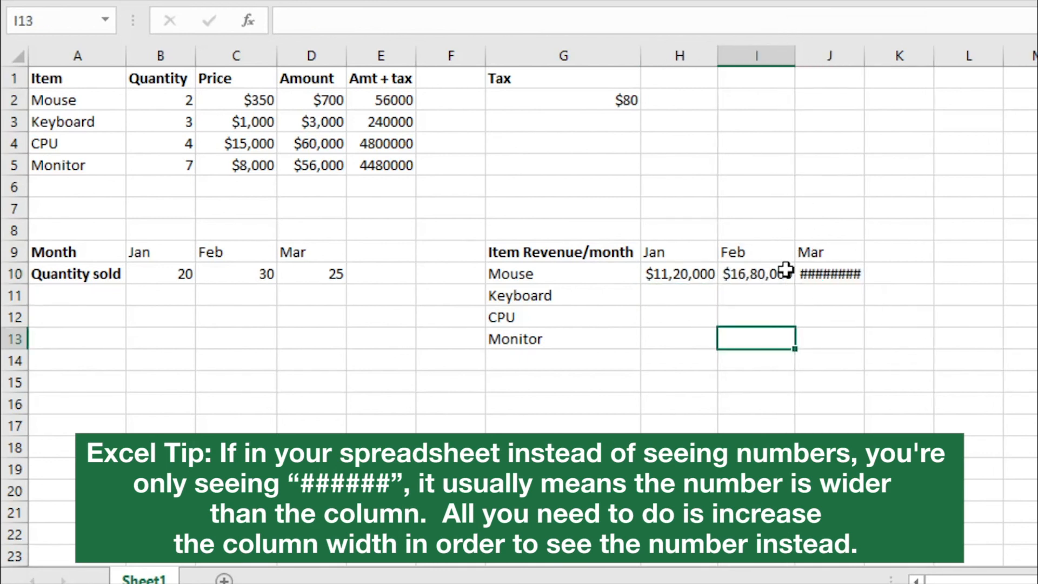
double_click(858, 50)
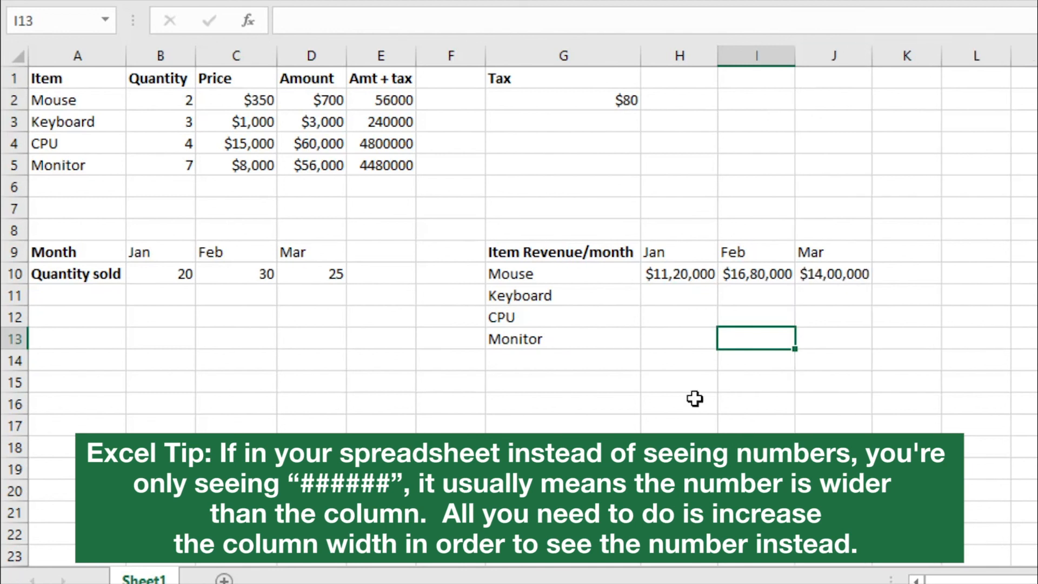
- Copy the mouse's revenue formulas in H10:J10 down to the Monitor row and autofit all column widths on the sheet
left_click_drag(665, 269, 864, 352)
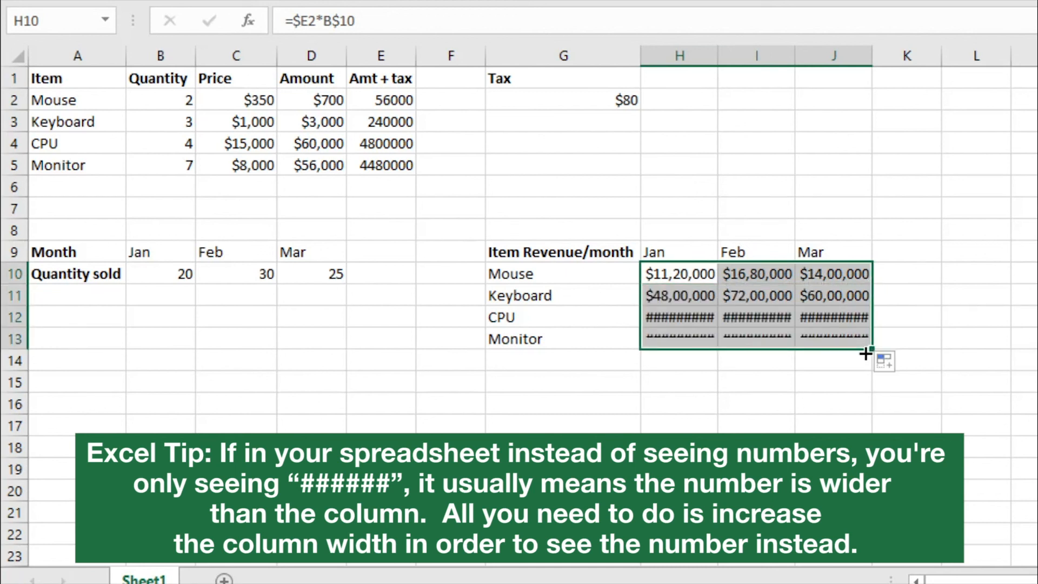
left_click(987, 283)
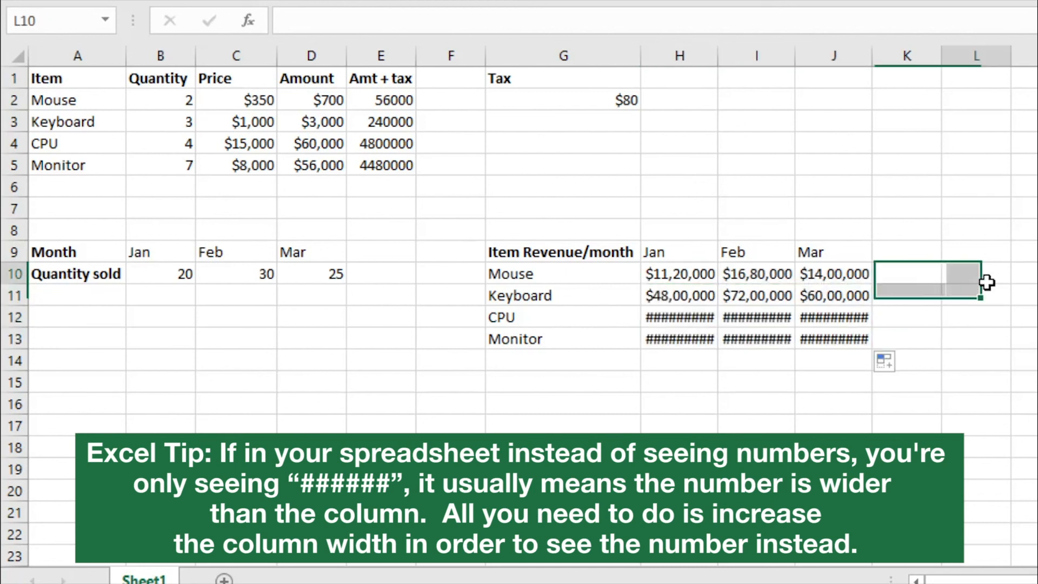
left_click(14, 50)
double_click(718, 56)
left_click(839, 299)
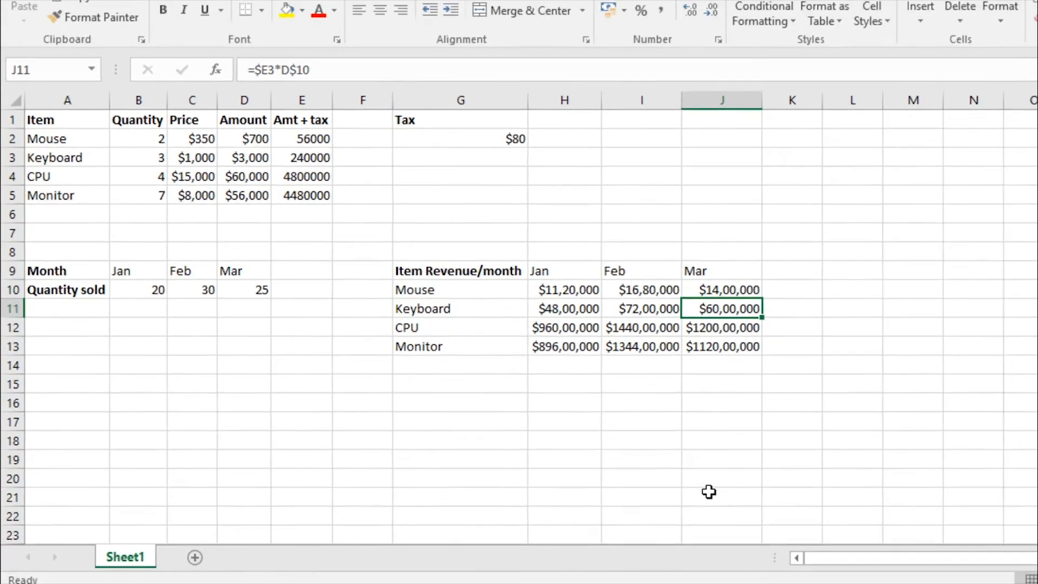